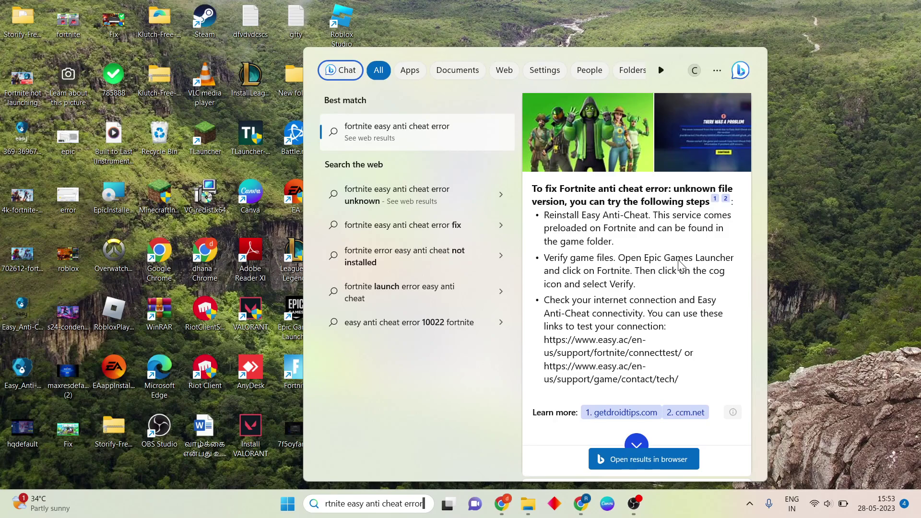
Dismiss the web results for 'fortnite easy anti cheat error' to return to the desktop
{"action": "left_click", "coordinate": [844, 257]}
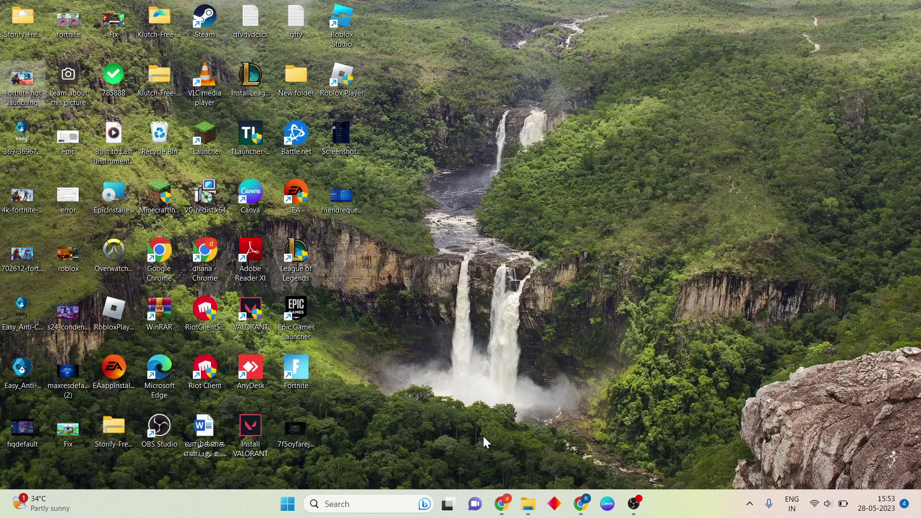
Close the Videos window and open a maximized File Explorer at New Volume (D:)
{"action": "mouse_move", "coordinate": [531, 512]}
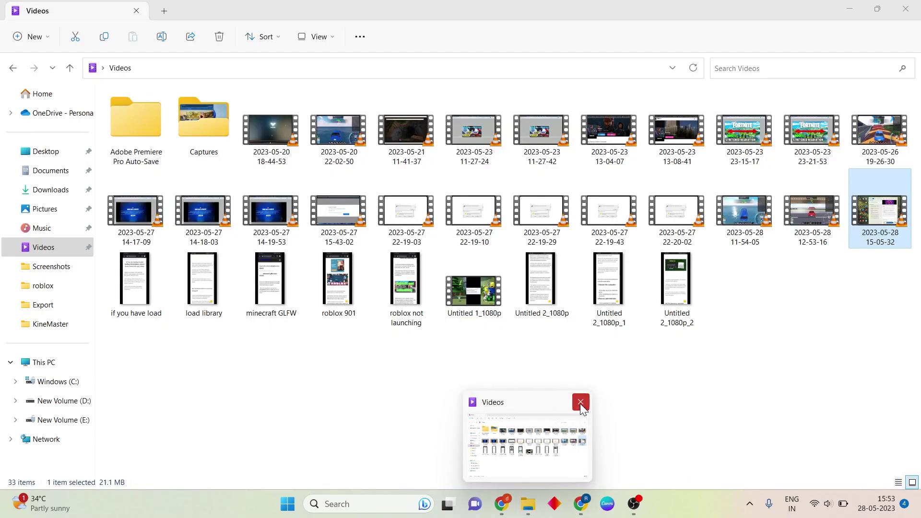
{"action": "left_click", "coordinate": [580, 402]}
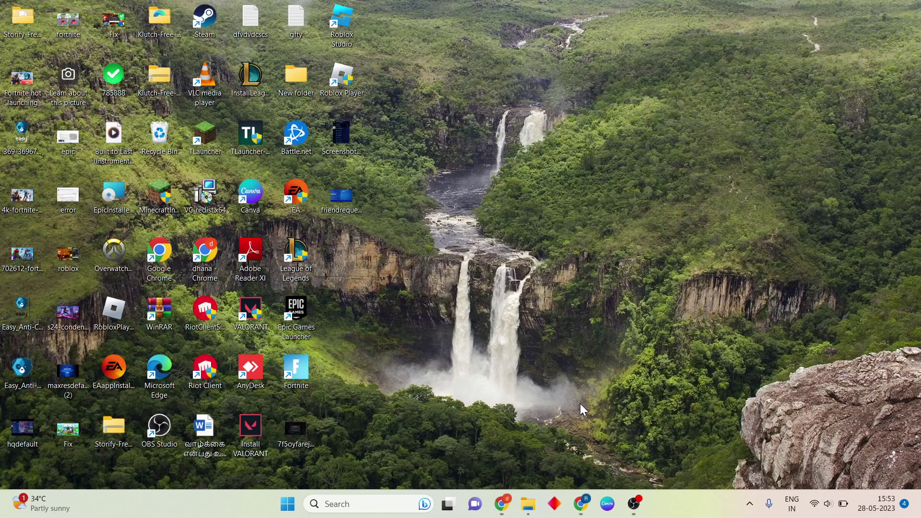
{"action": "left_click", "coordinate": [526, 505]}
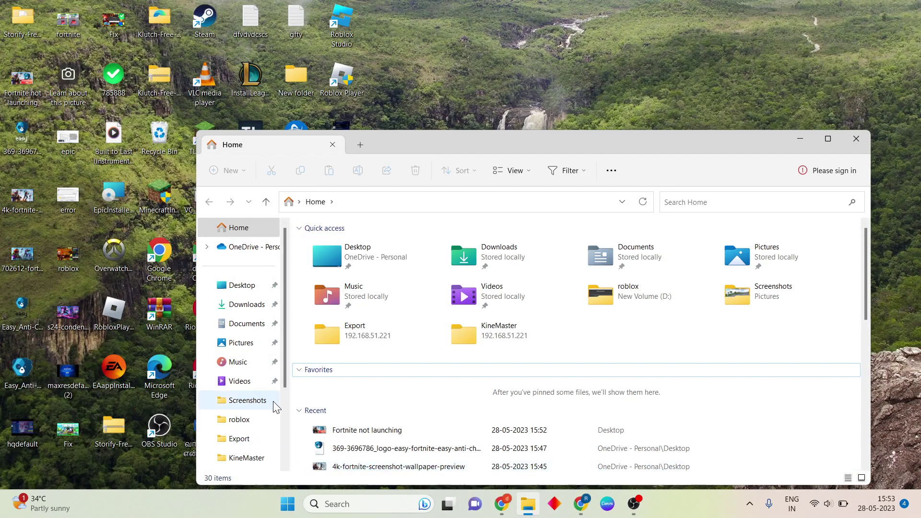
{"action": "scroll", "coordinate": [283, 413], "scroll_direction": "down", "scroll_amount": 4}
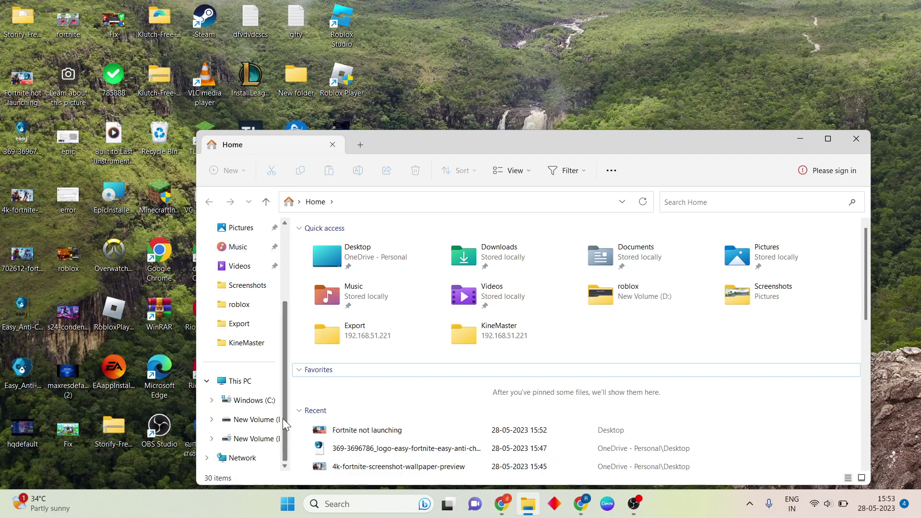
{"action": "left_click", "coordinate": [254, 420]}
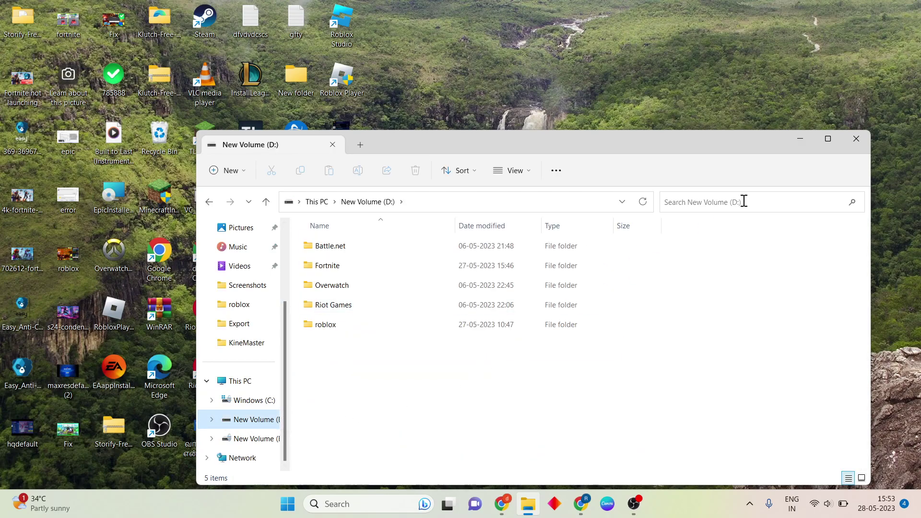
{"action": "left_click", "coordinate": [827, 143]}
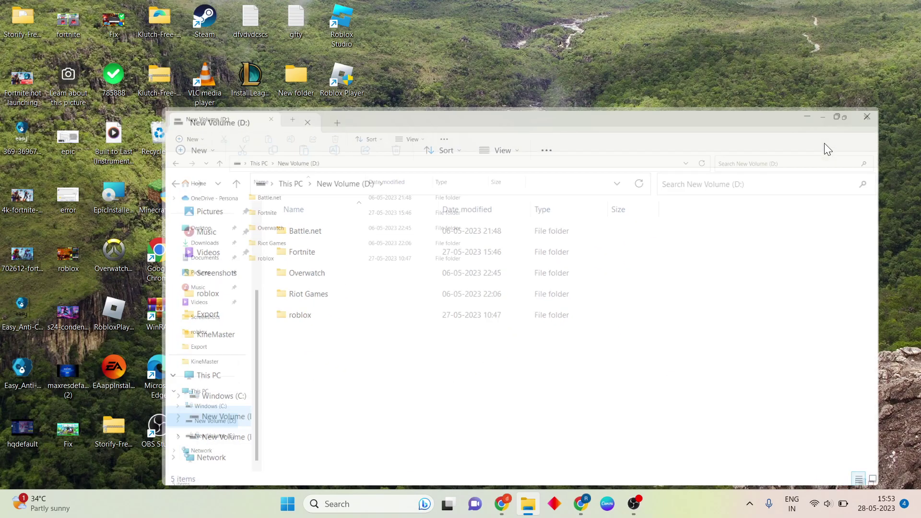
Browse the Fortnite folder, checking Engine\Binaries\Win64, then return to the Fortnite folder
{"action": "double_click", "coordinate": [315, 135]}
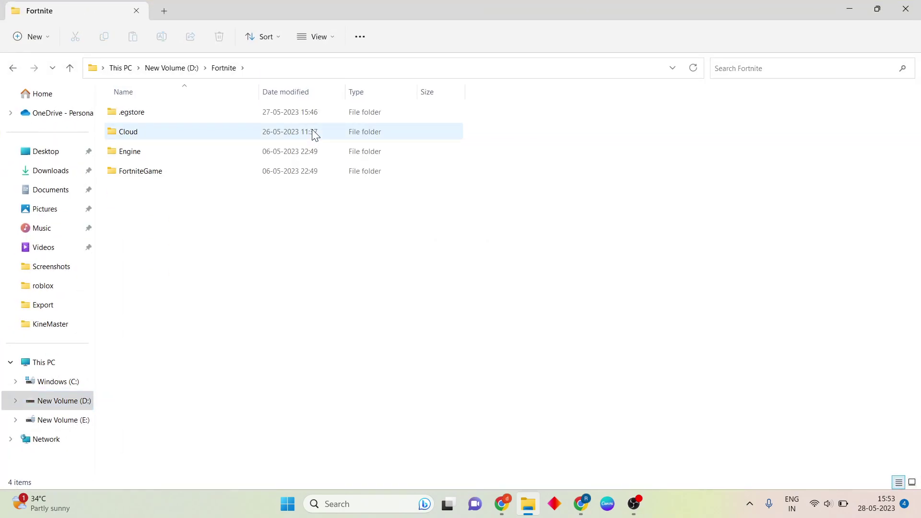
{"action": "double_click", "coordinate": [246, 172]}
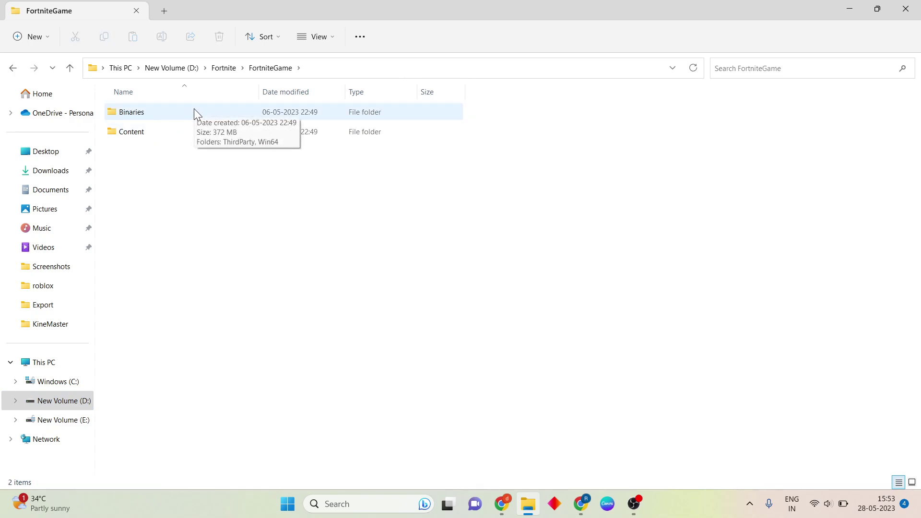
{"action": "left_click", "coordinate": [221, 67]}
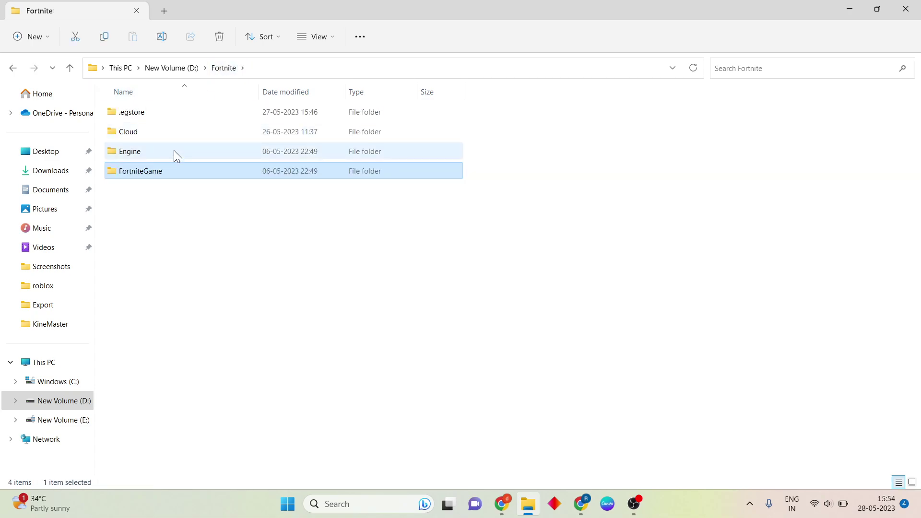
{"action": "double_click", "coordinate": [178, 149]}
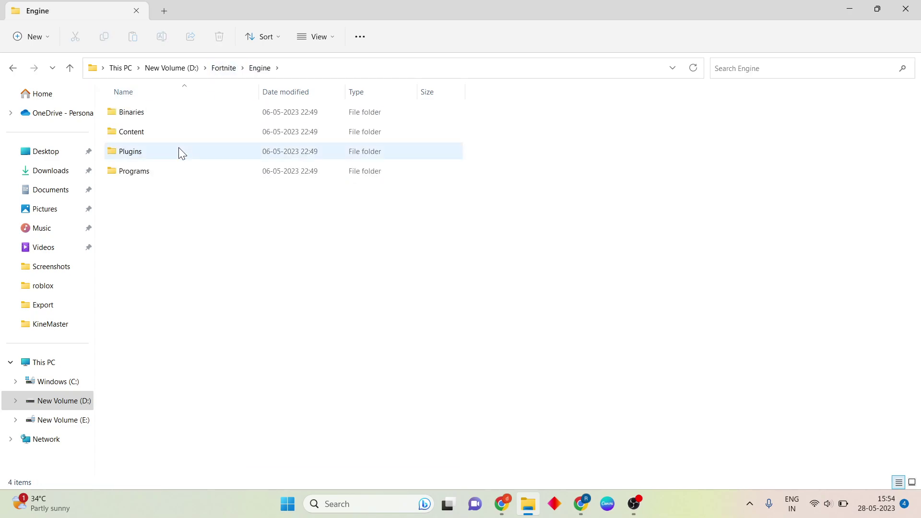
{"action": "double_click", "coordinate": [210, 116]}
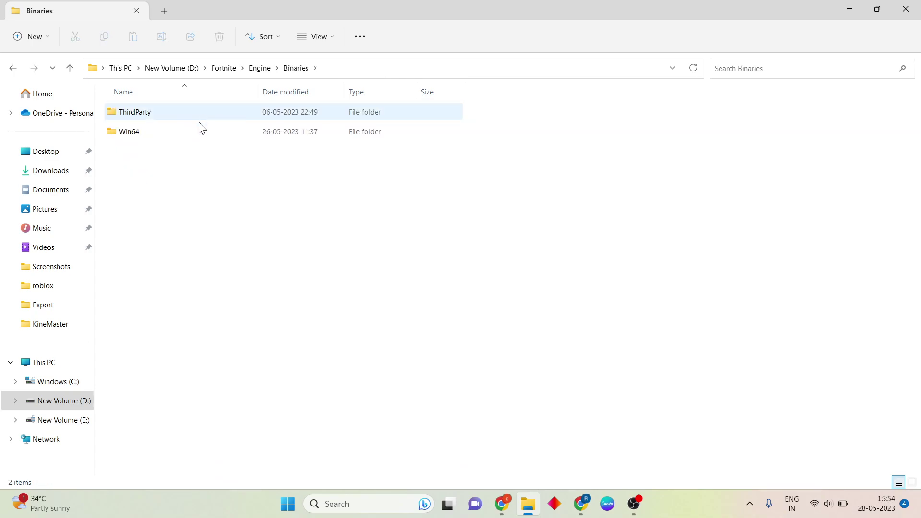
{"action": "double_click", "coordinate": [192, 134]}
{"action": "scroll", "coordinate": [193, 209], "scroll_direction": "down", "scroll_amount": 13}
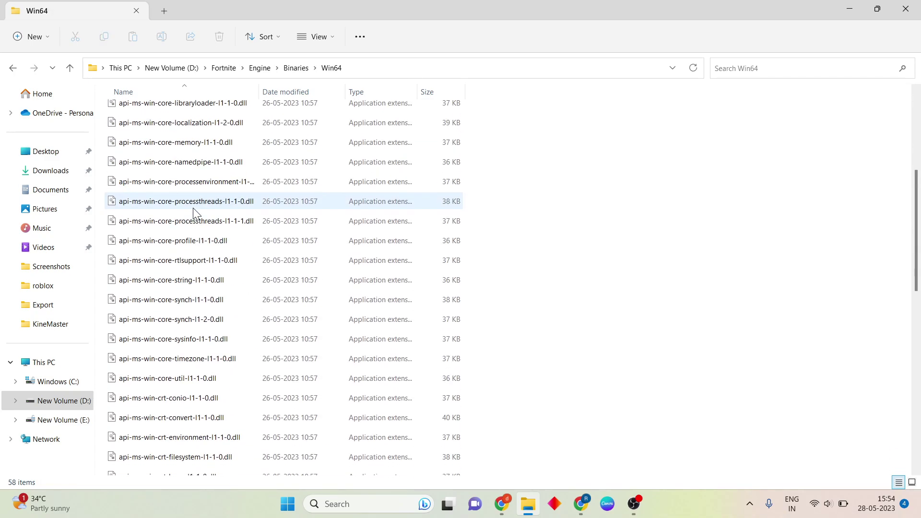
{"action": "scroll", "coordinate": [192, 209], "scroll_direction": "up", "scroll_amount": 13}
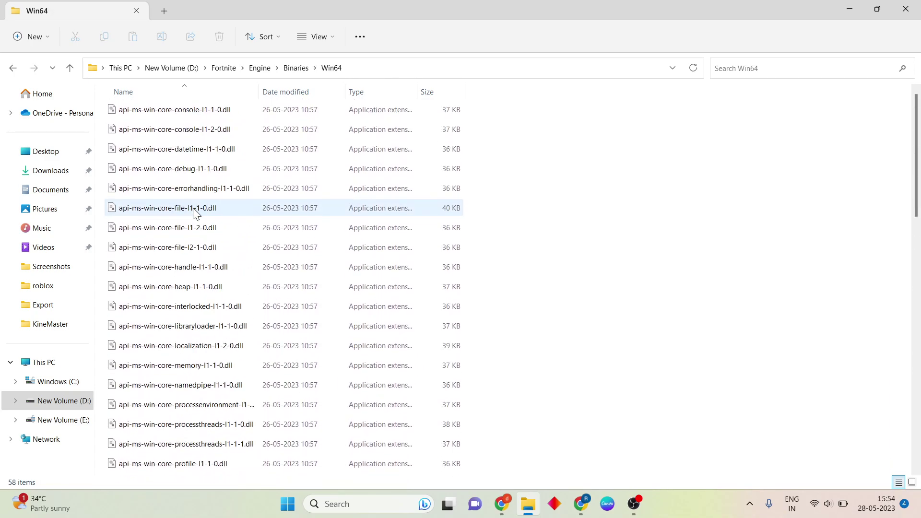
{"action": "left_click", "coordinate": [254, 70]}
{"action": "left_click", "coordinate": [223, 70]}
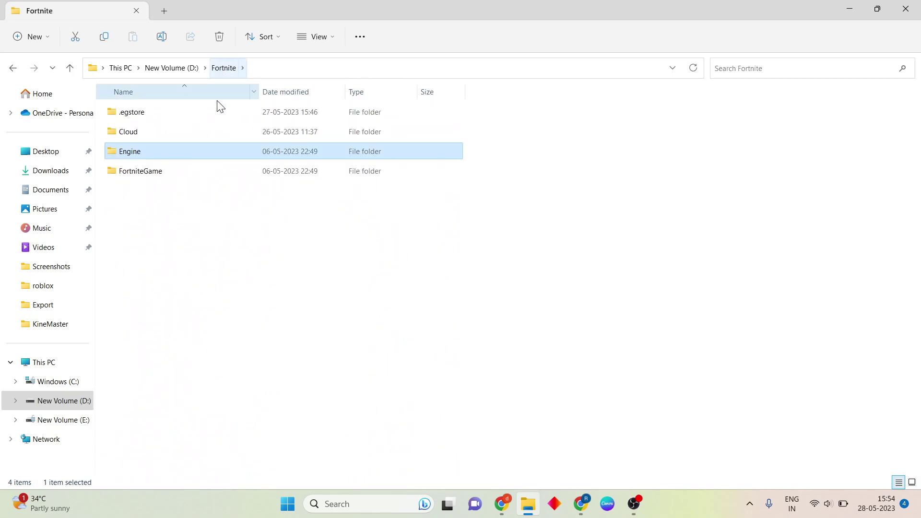
Open FortniteGame\Binaries\Win64, which holds the EasyAntiCheat folders
{"action": "double_click", "coordinate": [179, 168]}
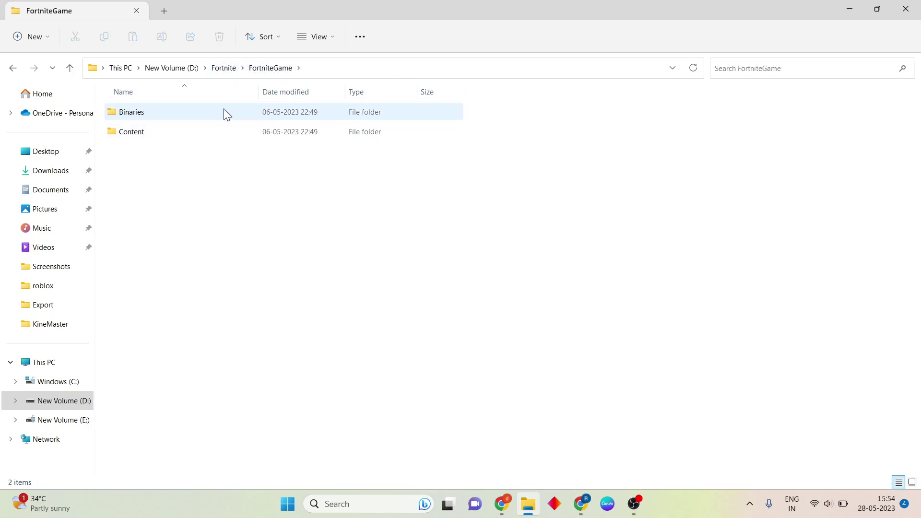
{"action": "mouse_move", "coordinate": [222, 114]}
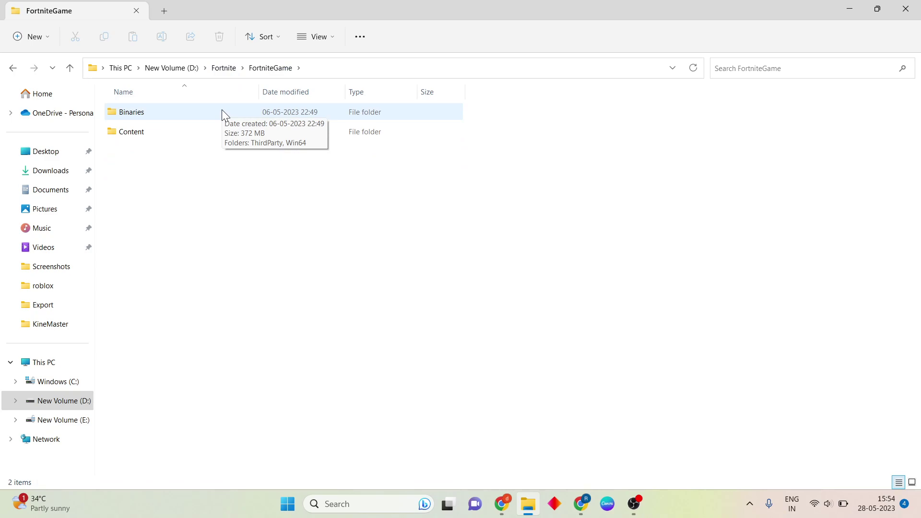
{"action": "double_click", "coordinate": [222, 113]}
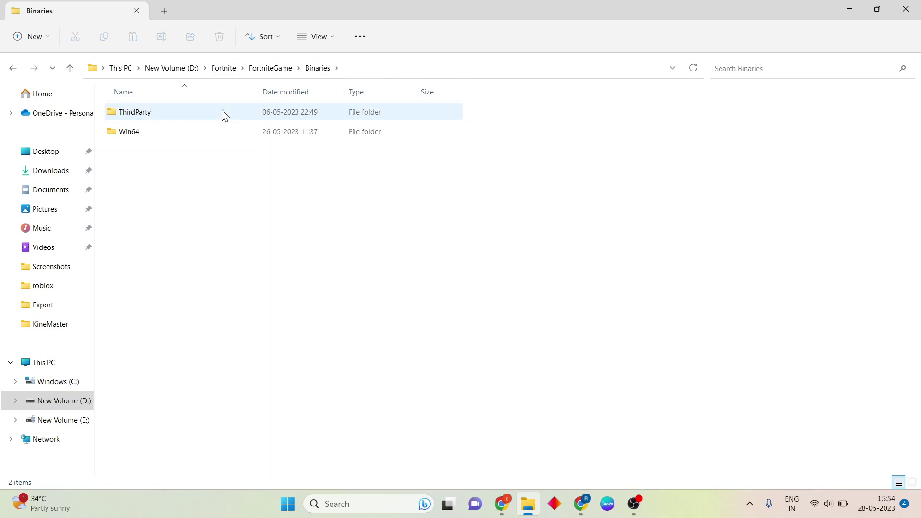
{"action": "left_click", "coordinate": [204, 136]}
{"action": "double_click", "coordinate": [202, 137]}
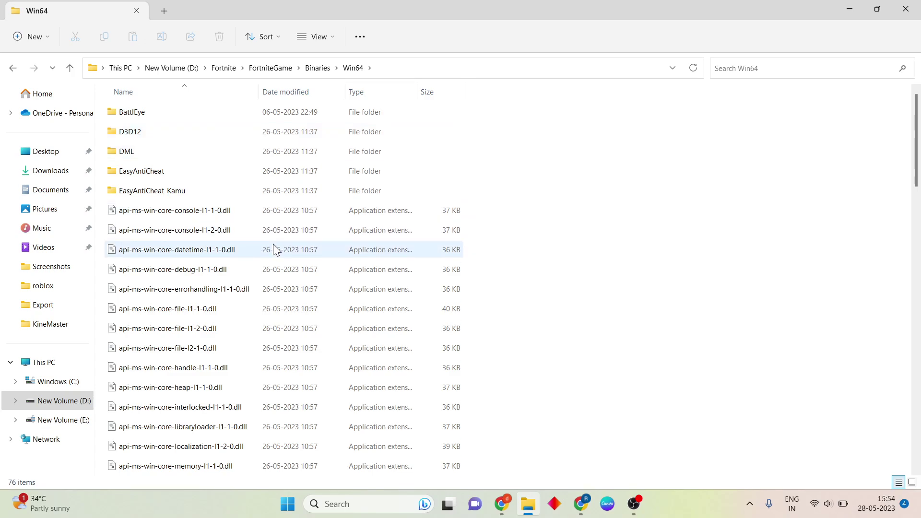
In EasyAntiCheat_Kamu, view EasyAntiCheat_Setup's actions without deleting, then return to Win64
{"action": "mouse_move", "coordinate": [162, 194]}
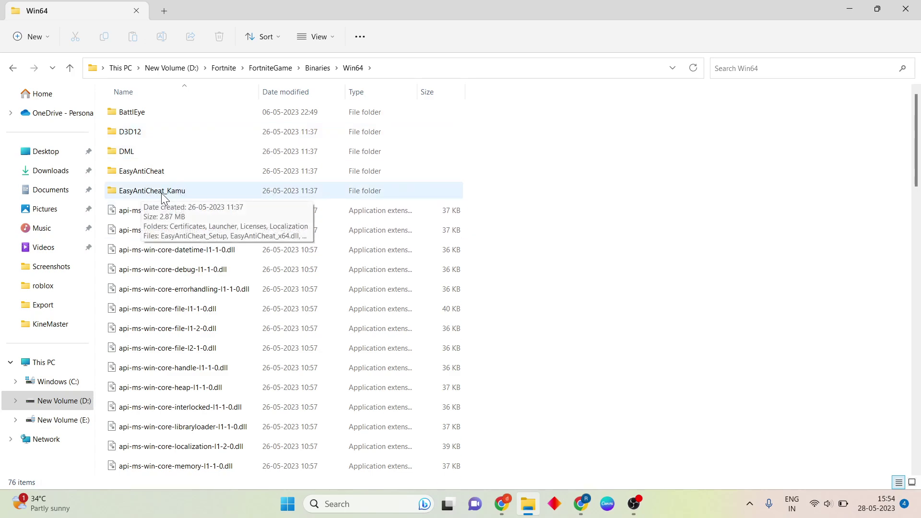
{"action": "double_click", "coordinate": [201, 197]}
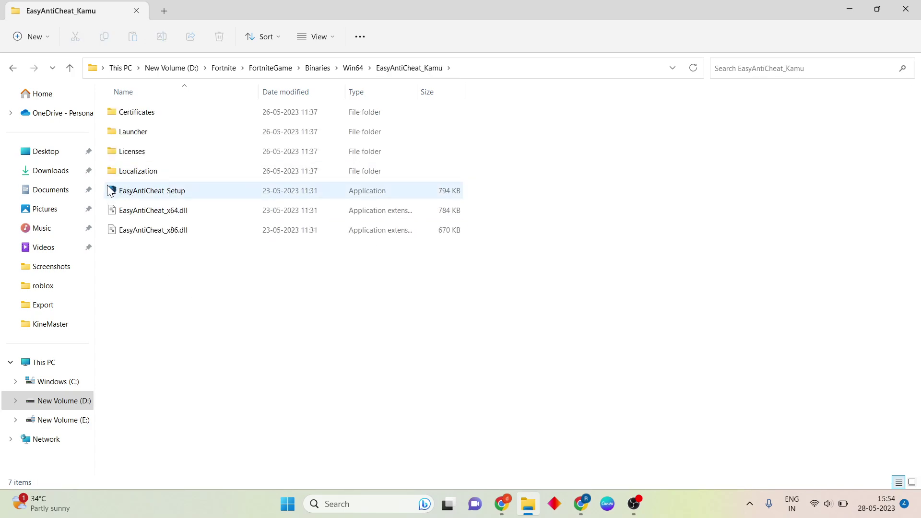
{"action": "mouse_move", "coordinate": [141, 195]}
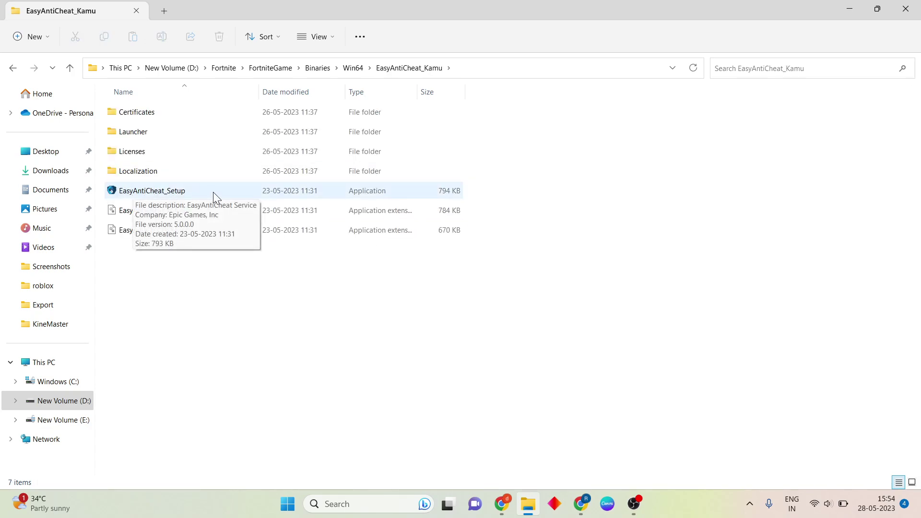
{"action": "left_click", "coordinate": [214, 191]}
{"action": "right_click", "coordinate": [213, 192]}
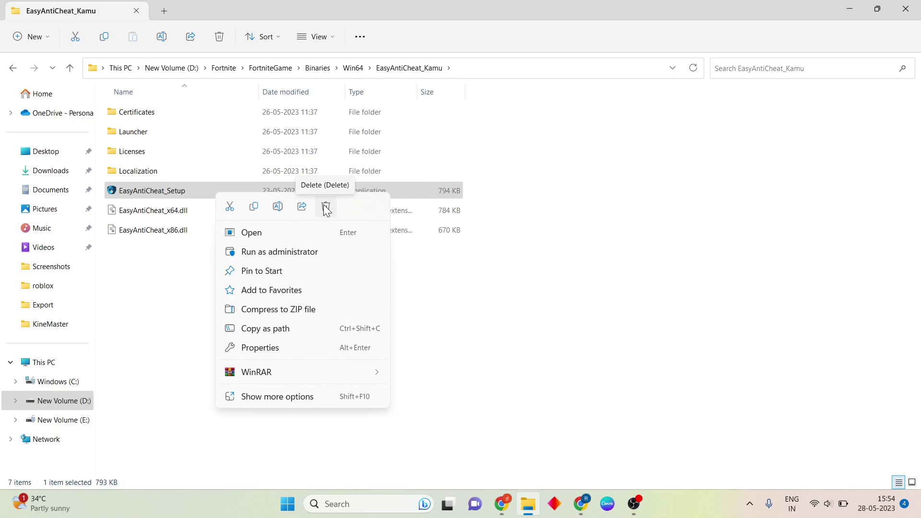
{"action": "left_click", "coordinate": [529, 201]}
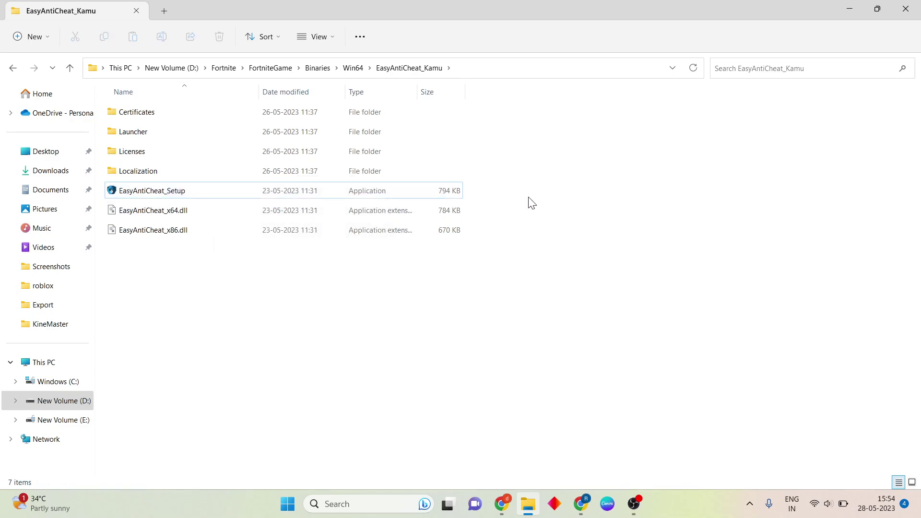
{"action": "left_click", "coordinate": [355, 74]}
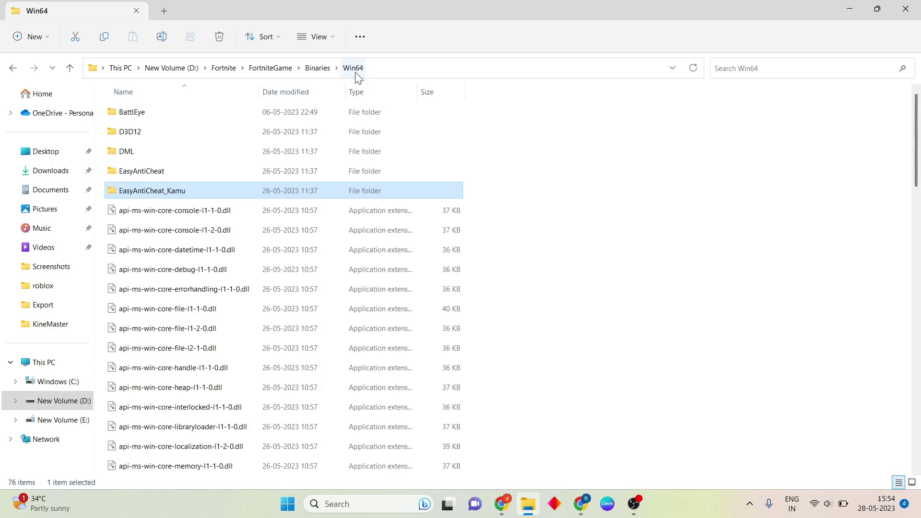
{"action": "right_click", "coordinate": [335, 194]}
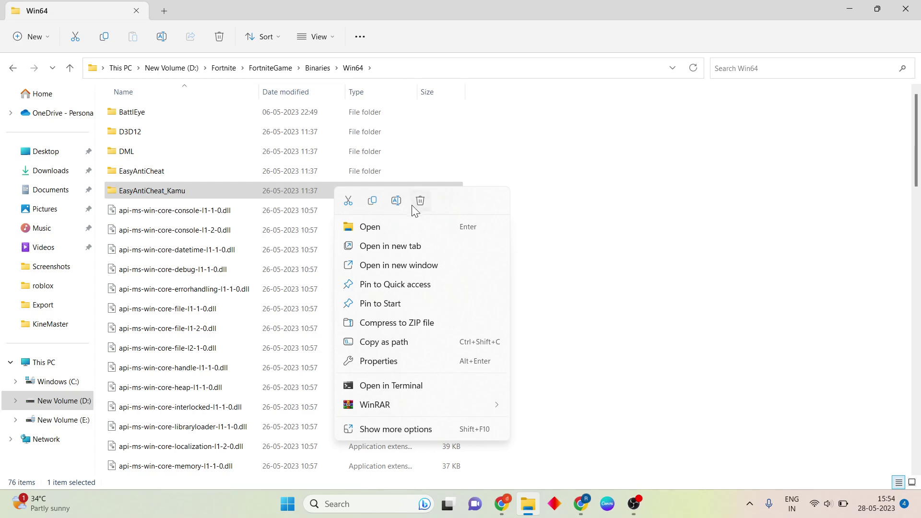
{"action": "left_click", "coordinate": [462, 156]}
{"action": "double_click", "coordinate": [376, 172]}
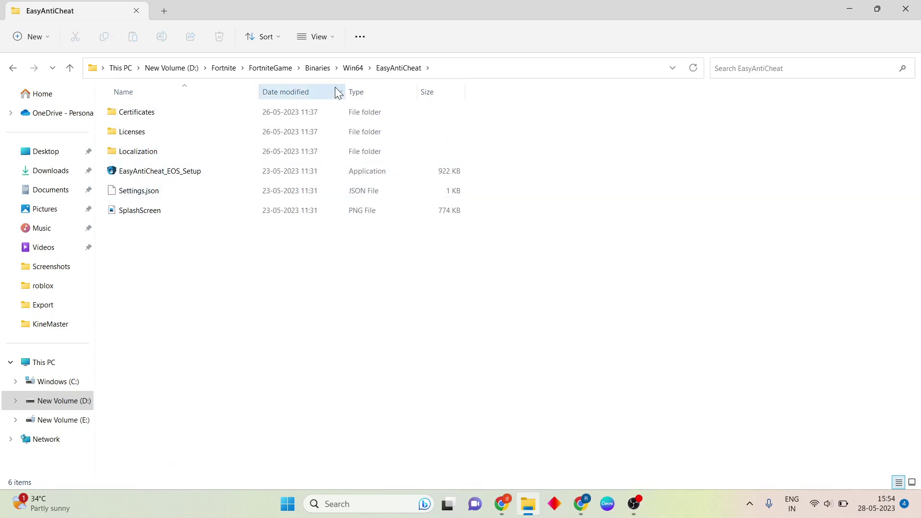
{"action": "left_click", "coordinate": [351, 69]}
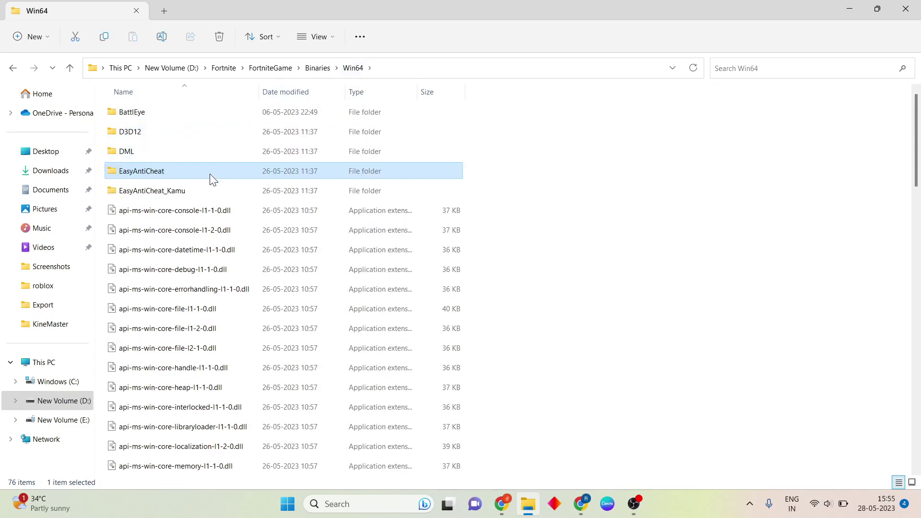
{"action": "right_click", "coordinate": [209, 172]}
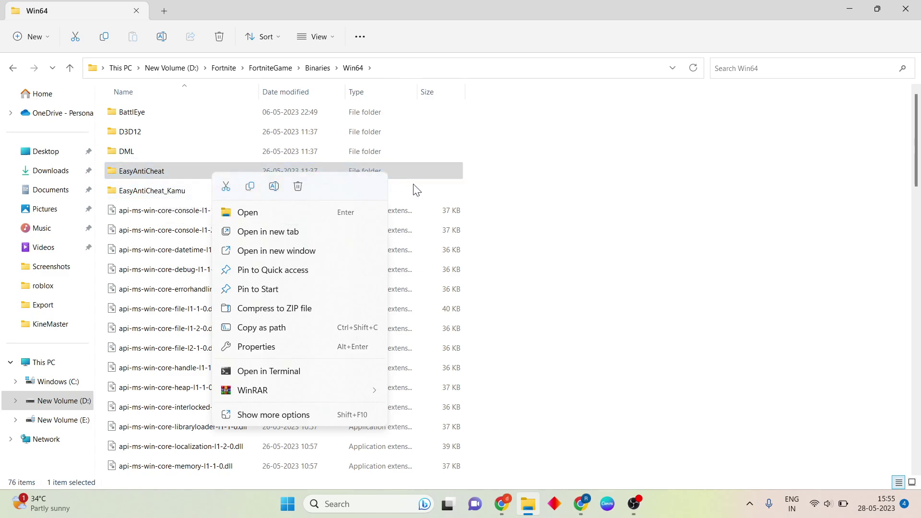
{"action": "left_click", "coordinate": [497, 198]}
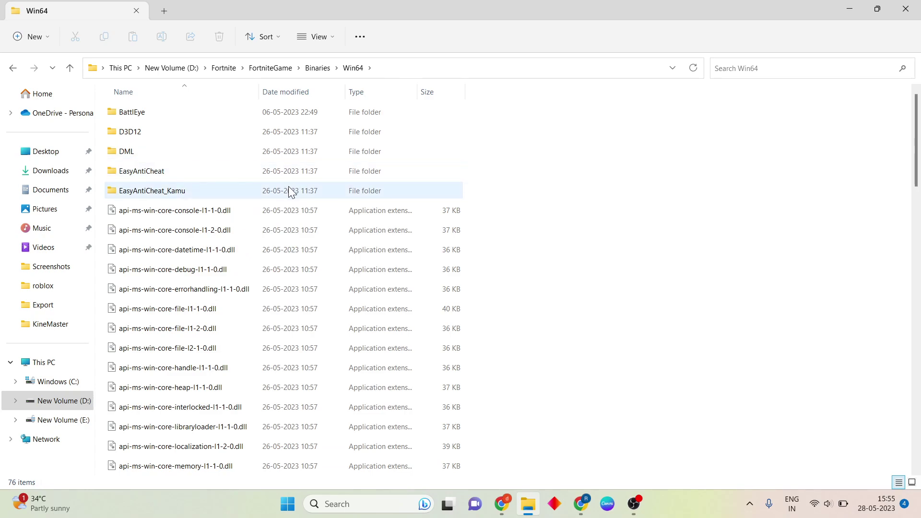
{"action": "left_click", "coordinate": [289, 186]}
{"action": "left_click", "coordinate": [298, 171]}
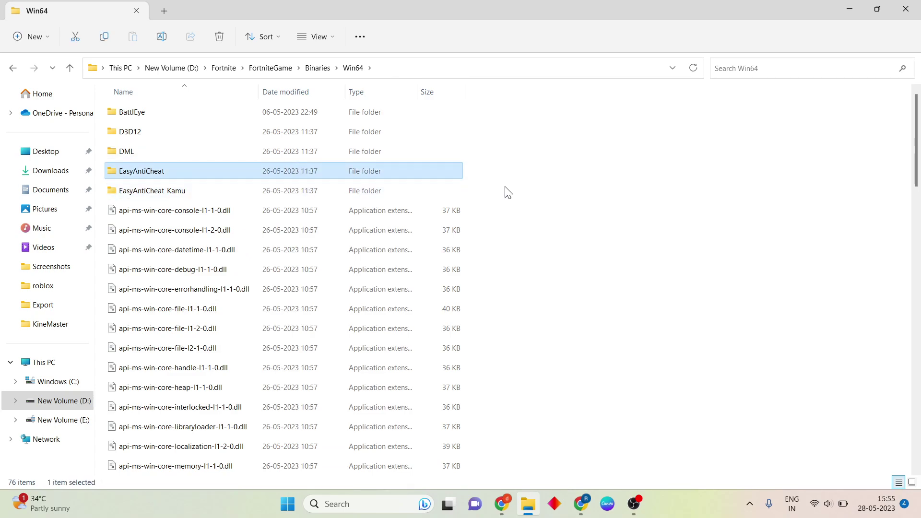
{"action": "right_click", "coordinate": [388, 179]}
{"action": "left_click", "coordinate": [602, 176]}
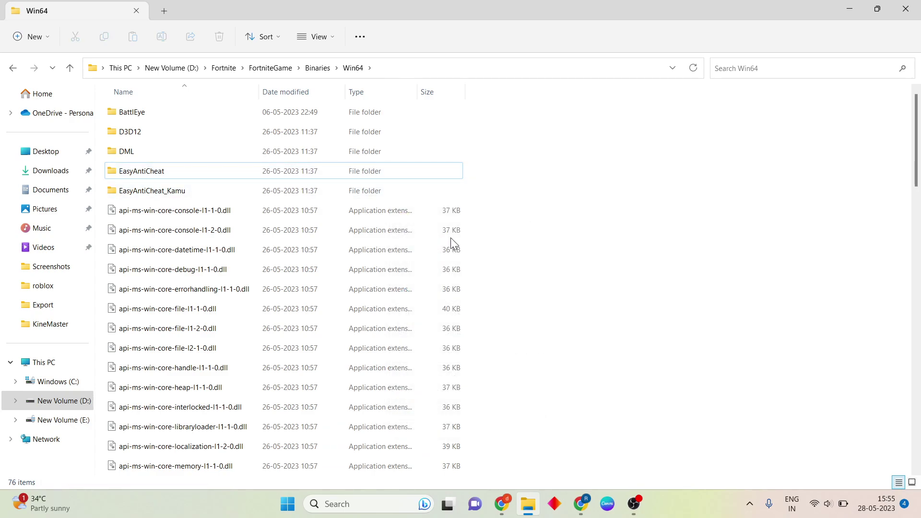
Select the five FortniteClient/FortniteLauncher executables, leave them undeleted, and show the desktop
{"action": "scroll", "coordinate": [351, 354], "scroll_direction": "down", "scroll_amount": 7}
{"action": "scroll", "coordinate": [352, 355], "scroll_direction": "down", "scroll_amount": 9}
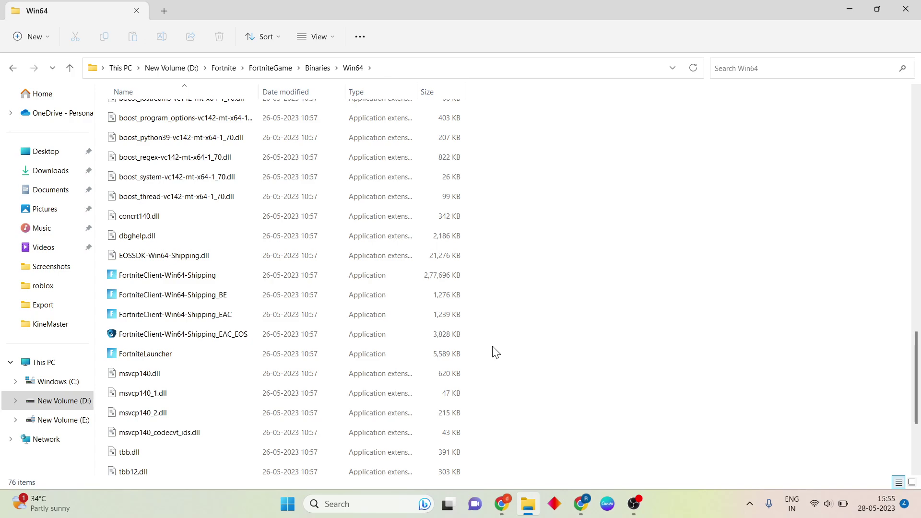
{"action": "left_click_drag", "start_coordinate": [496, 353], "coordinate": [311, 277]}
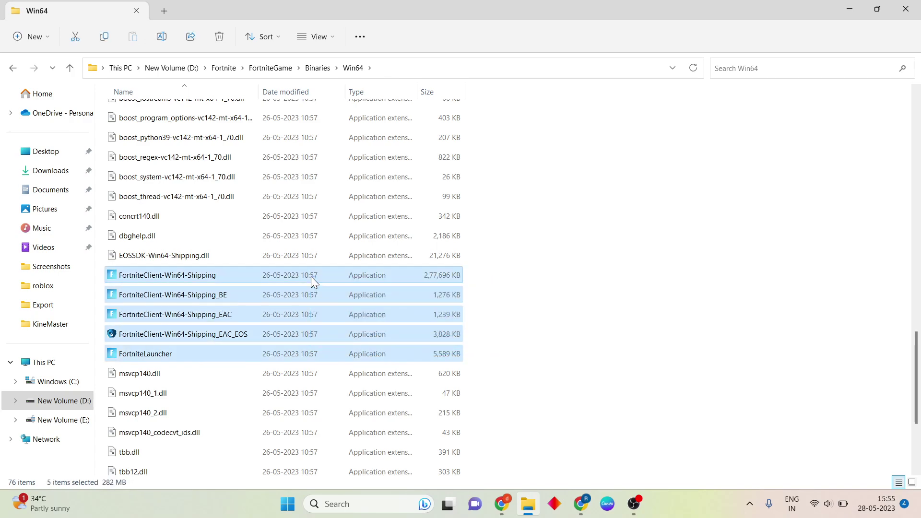
{"action": "right_click", "coordinate": [311, 277]}
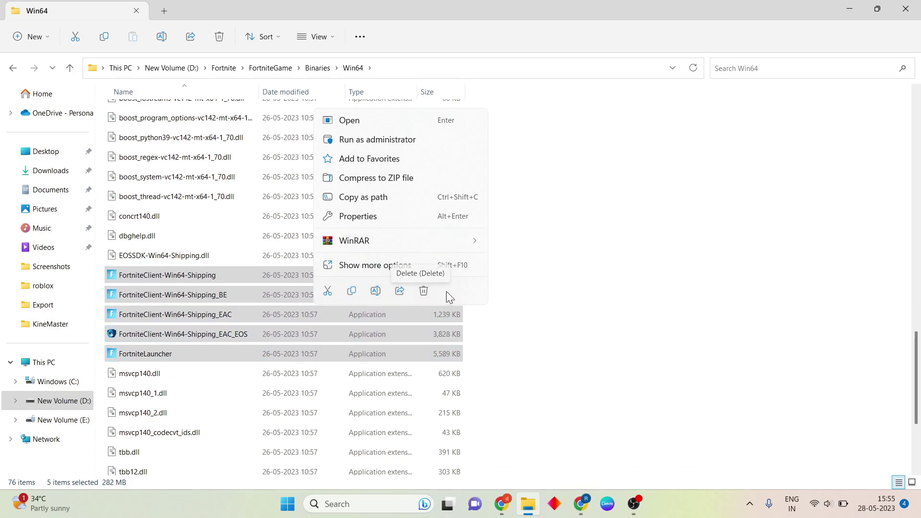
{"action": "left_click", "coordinate": [617, 276]}
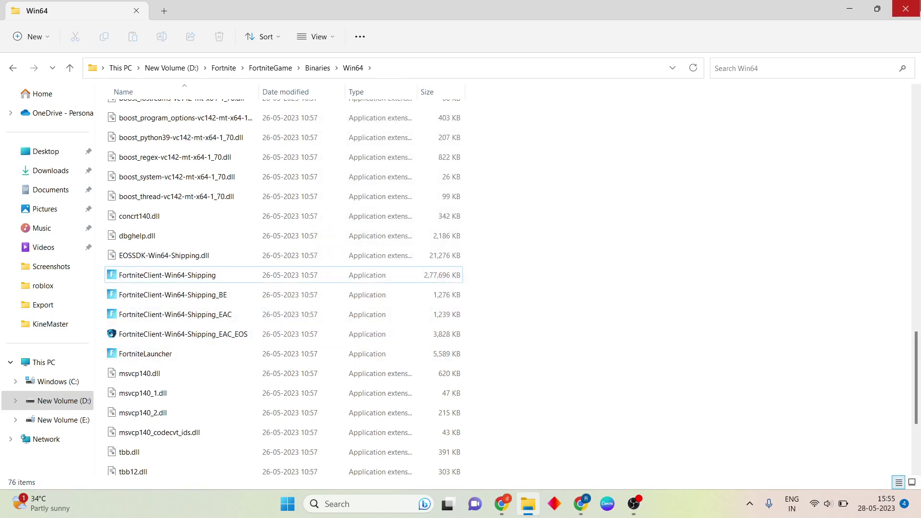
{"action": "key", "text": "super+d"}
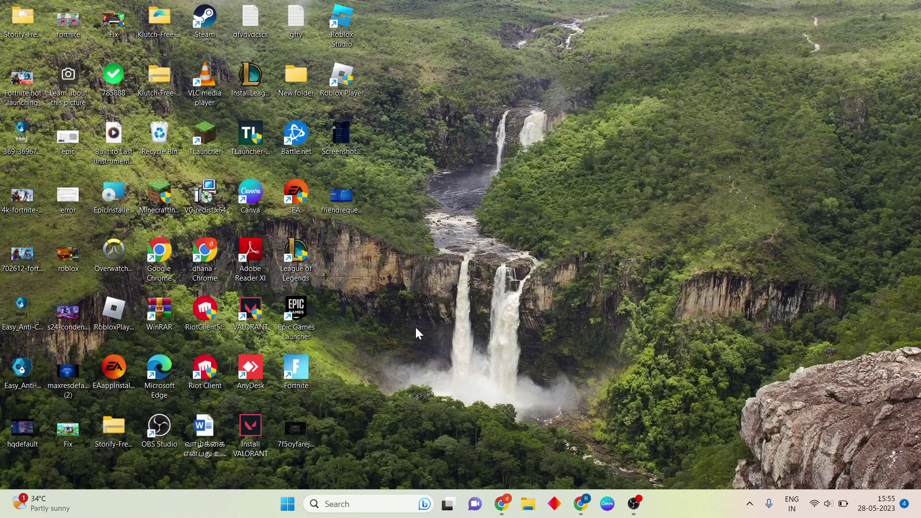
View Fortnite's Manage settings in the Epic Games Launcher library, then close the launcher
{"action": "double_click", "coordinate": [301, 330]}
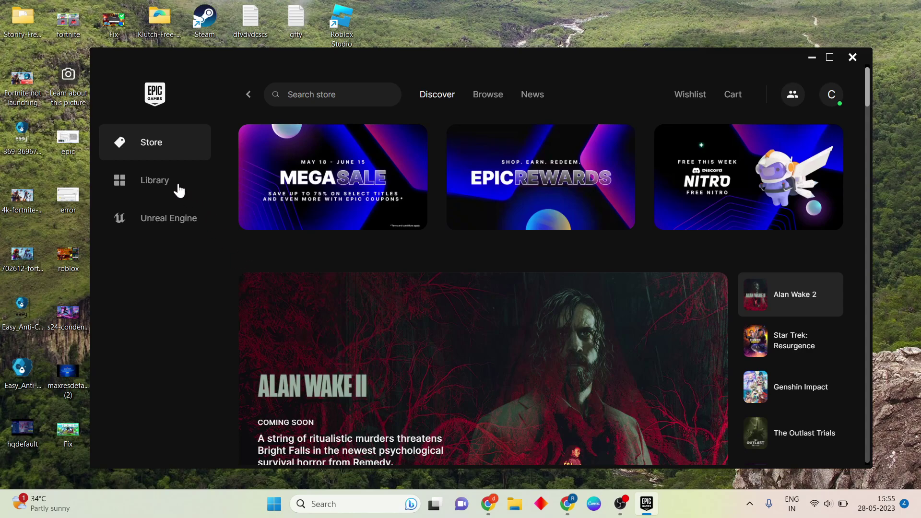
{"action": "left_click", "coordinate": [179, 191]}
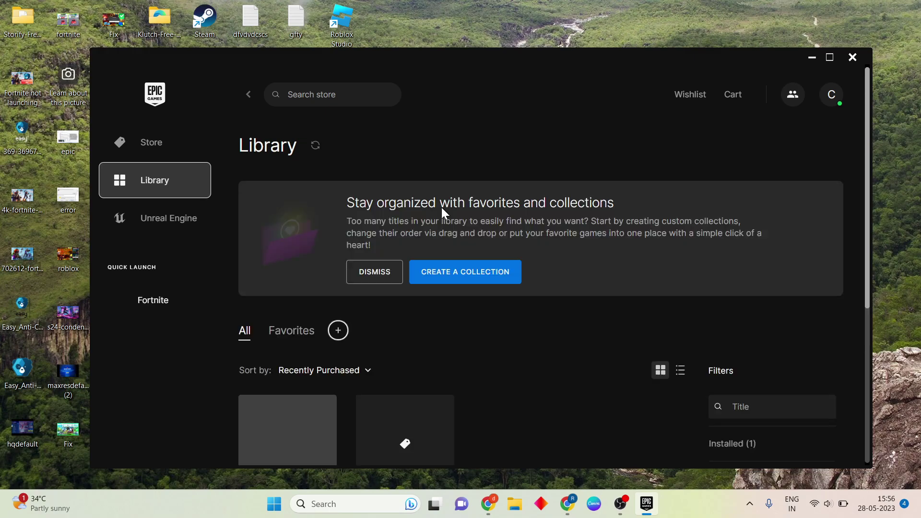
{"action": "scroll", "coordinate": [442, 207], "scroll_direction": "down", "scroll_amount": 5}
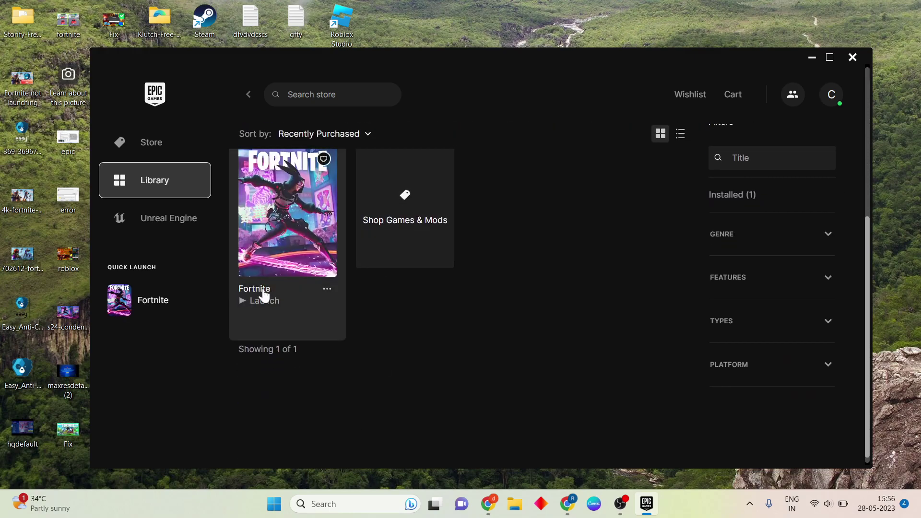
{"action": "left_click", "coordinate": [327, 290]}
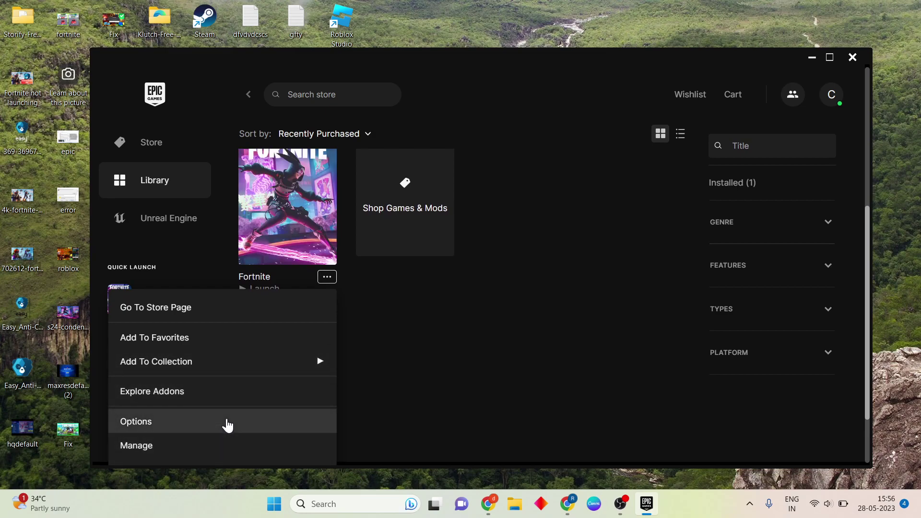
{"action": "left_click", "coordinate": [213, 446]}
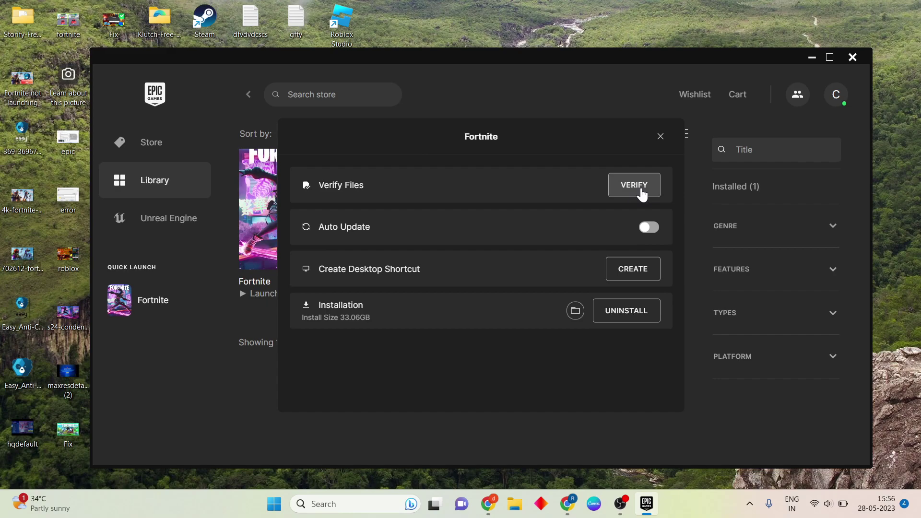
{"action": "left_click", "coordinate": [659, 139]}
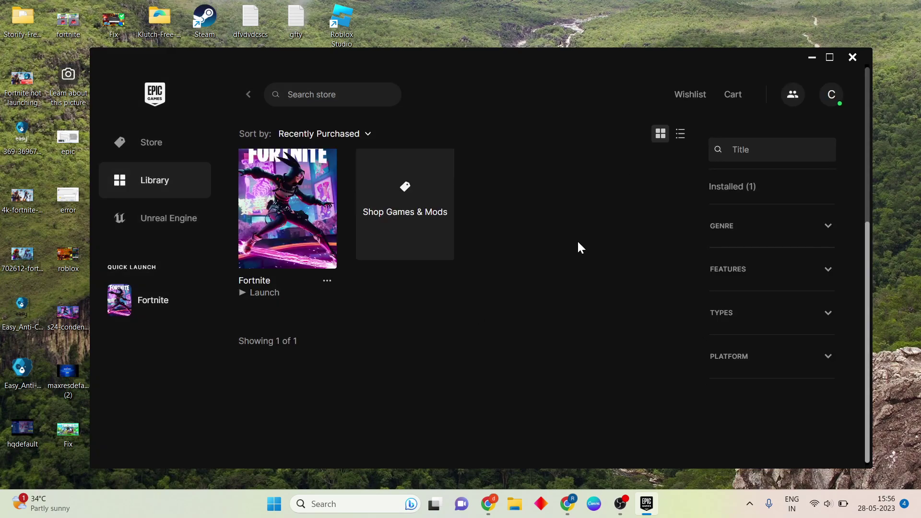
{"action": "left_click", "coordinate": [853, 57]}
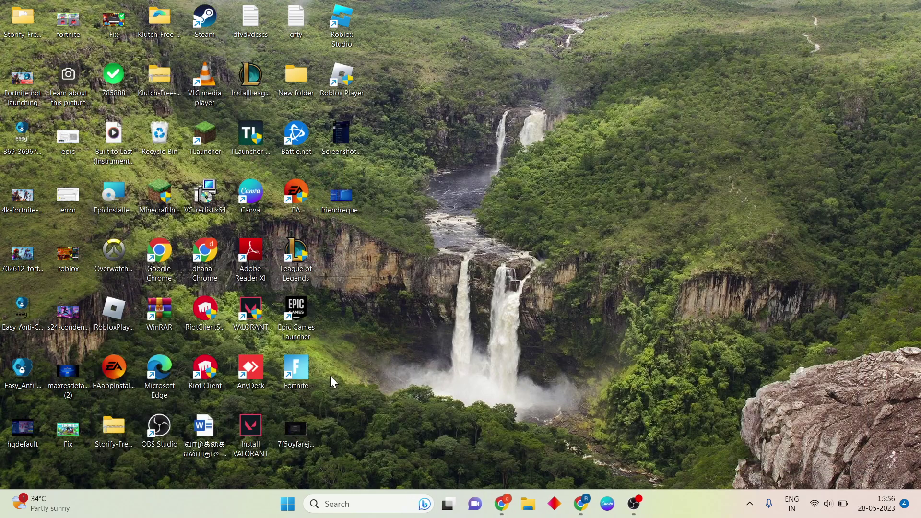
{"action": "left_click", "coordinate": [286, 507]}
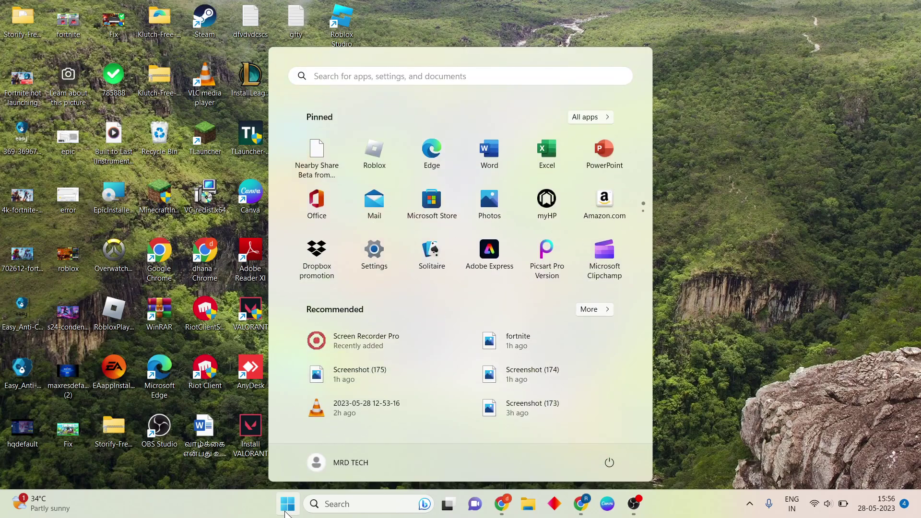
{"action": "left_click", "coordinate": [608, 462]}
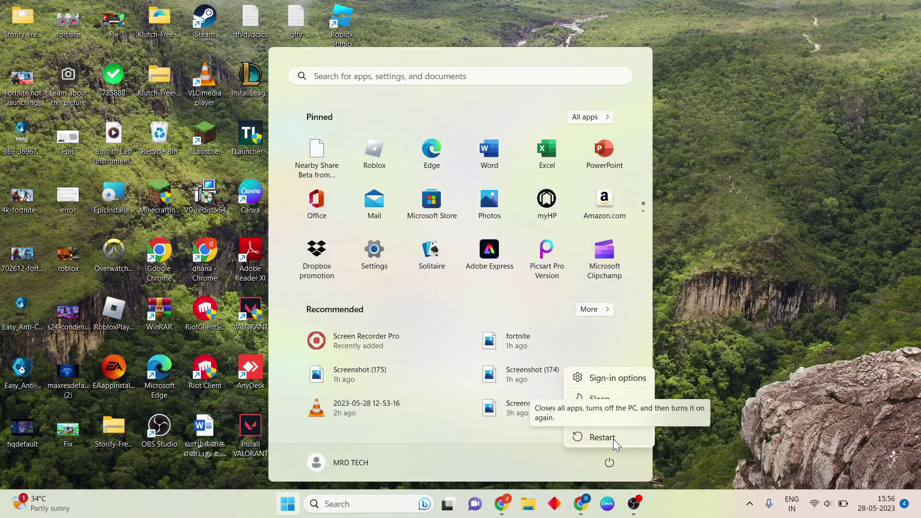
{"action": "left_click", "coordinate": [750, 310]}
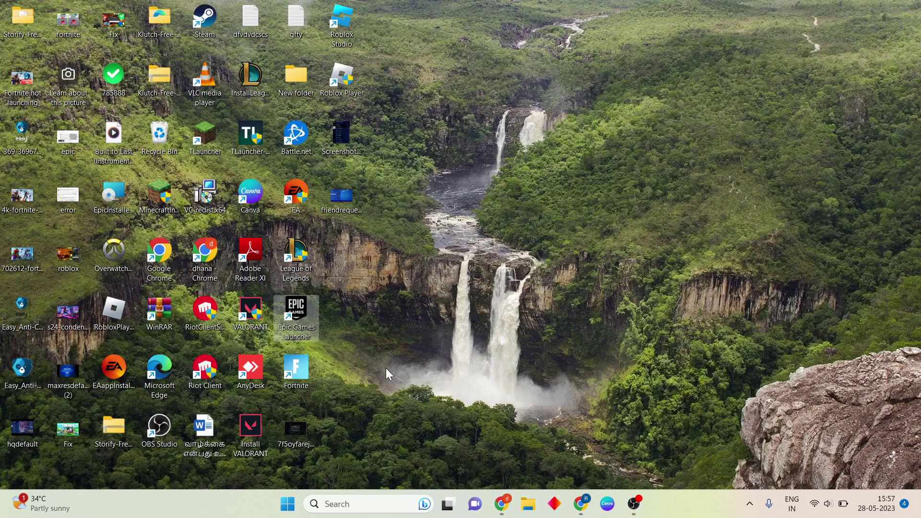
{"action": "right_click", "coordinate": [303, 368]}
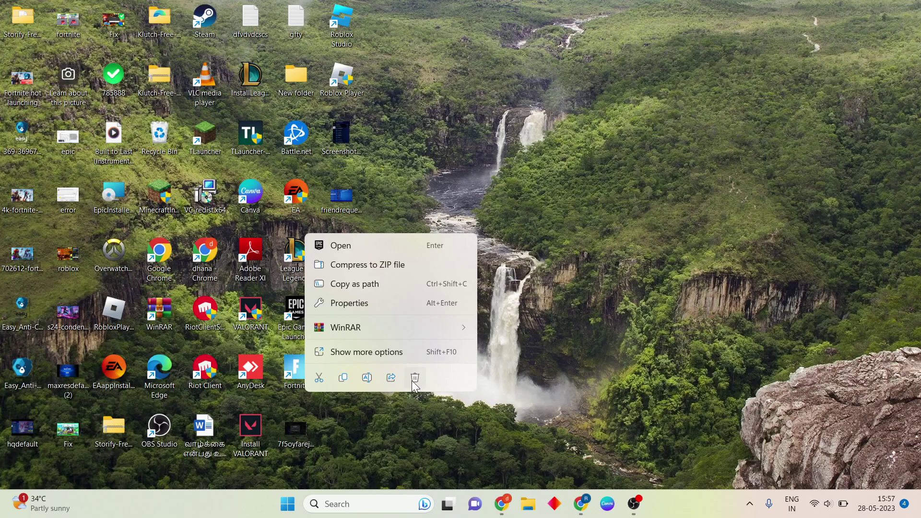
{"action": "left_click", "coordinate": [557, 301]}
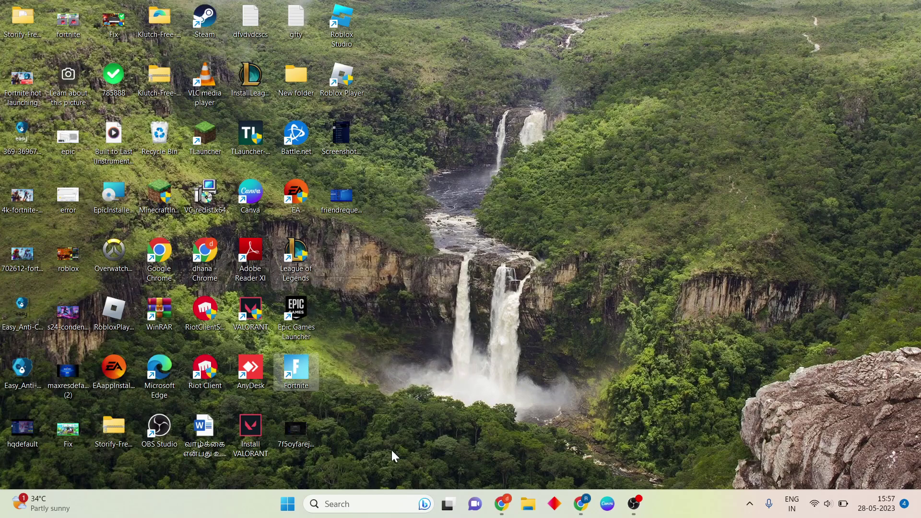
Open Control Panel from search and set View by to Category
{"action": "left_click", "coordinate": [358, 502]}
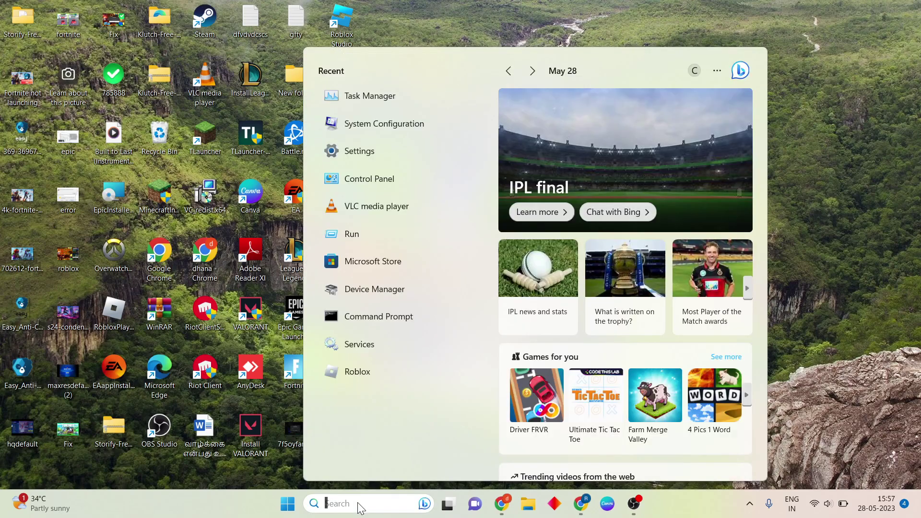
{"action": "type", "text": "se"}
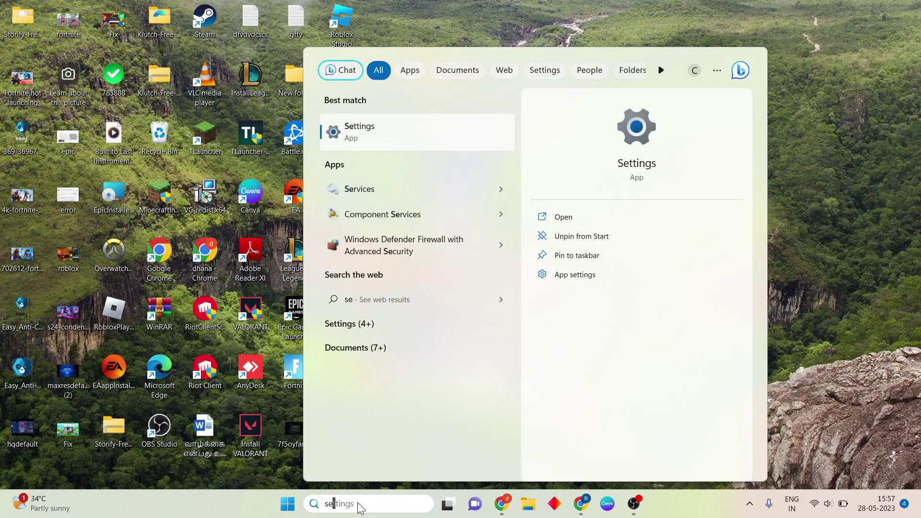
{"action": "key", "text": "BackSpace"}
{"action": "key", "text": "BackSpace"}
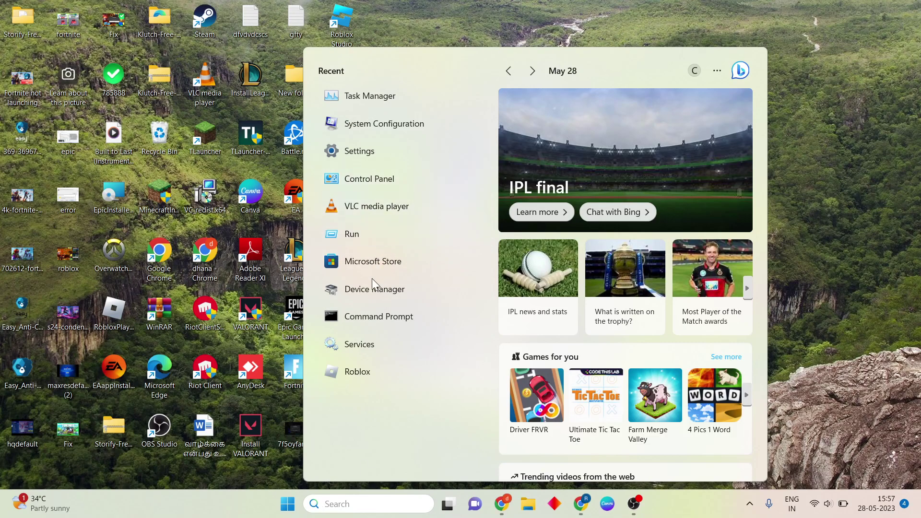
{"action": "type", "text": "cont"}
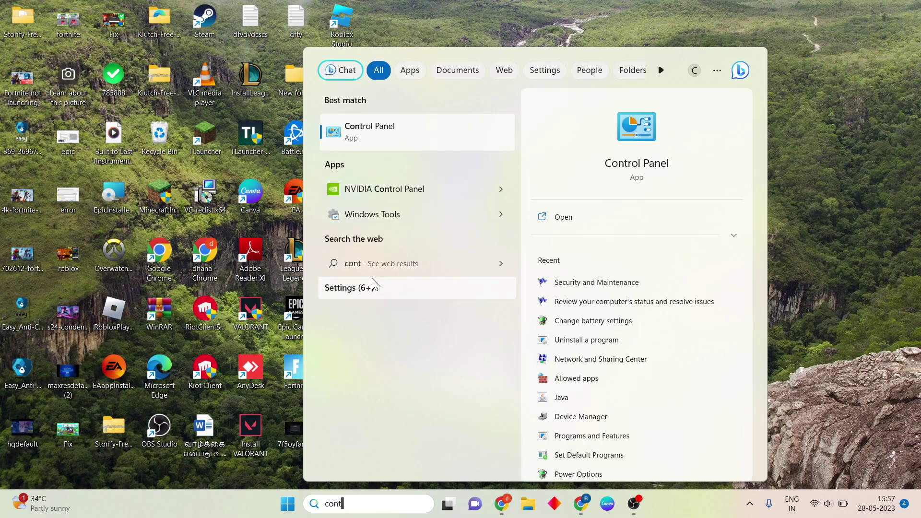
{"action": "key", "text": "Return"}
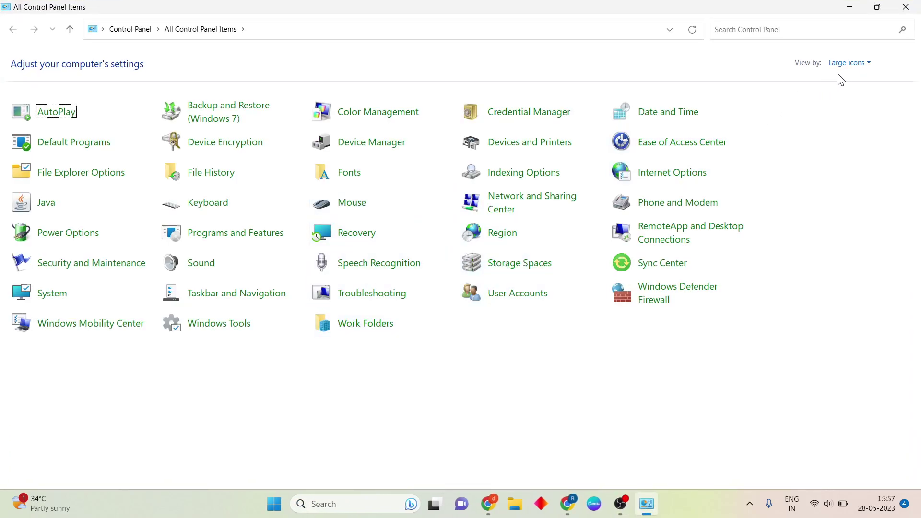
{"action": "left_click", "coordinate": [848, 63]}
{"action": "left_click", "coordinate": [855, 76]}
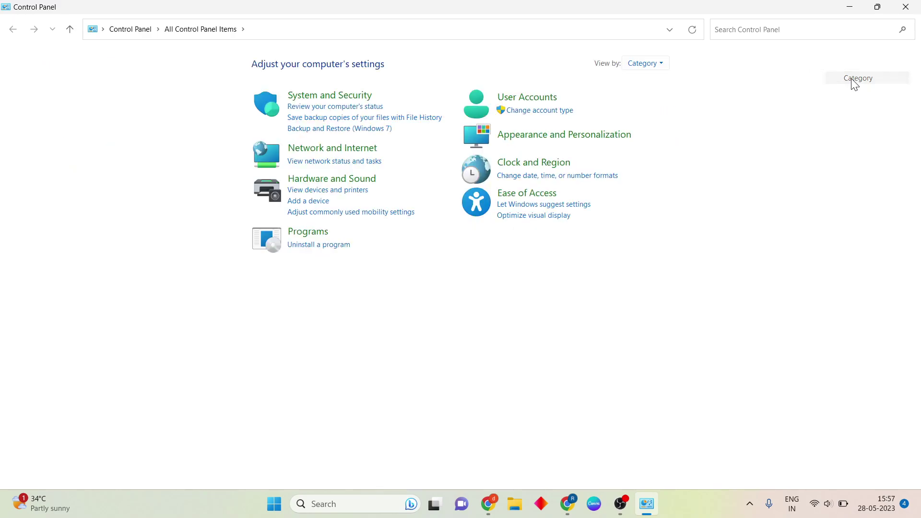
Uninstall Epic Online Services from Programs and Features, then close the window
{"action": "left_click", "coordinate": [330, 245]}
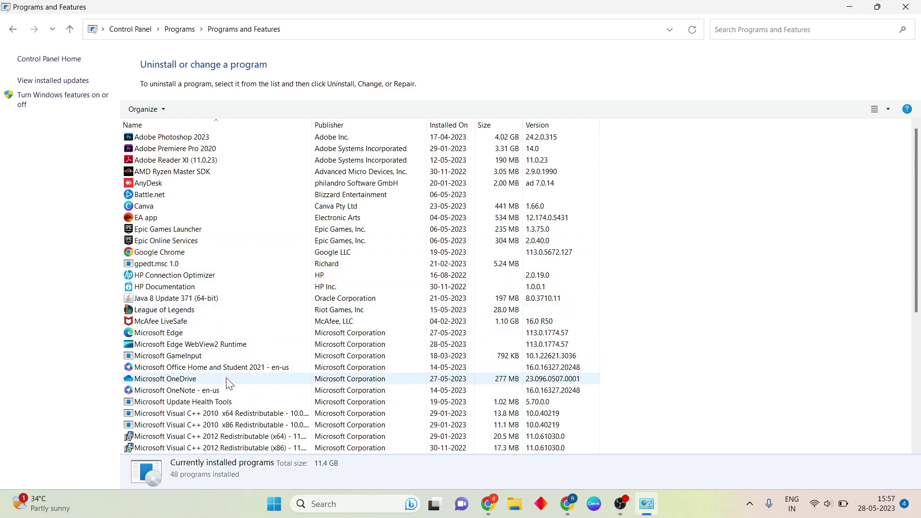
{"action": "scroll", "coordinate": [229, 384], "scroll_direction": "down", "scroll_amount": 7}
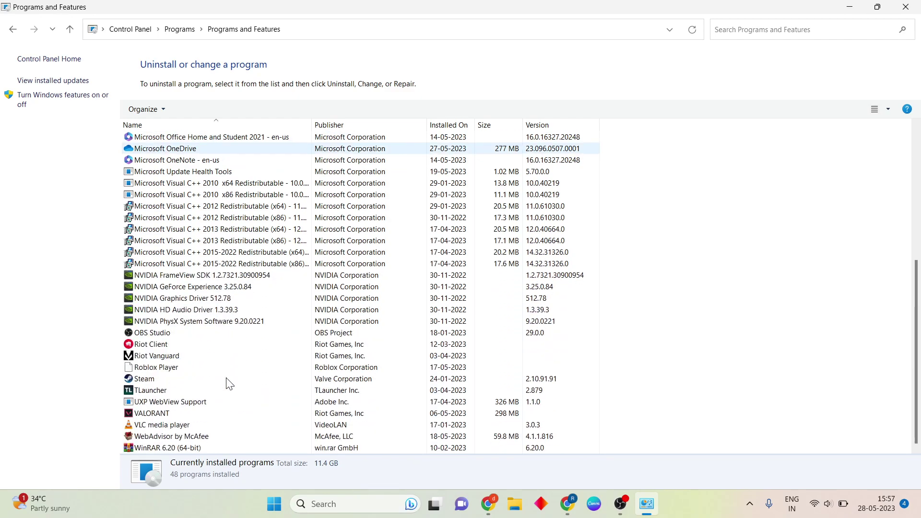
{"action": "scroll", "coordinate": [229, 384], "scroll_direction": "up", "scroll_amount": 4}
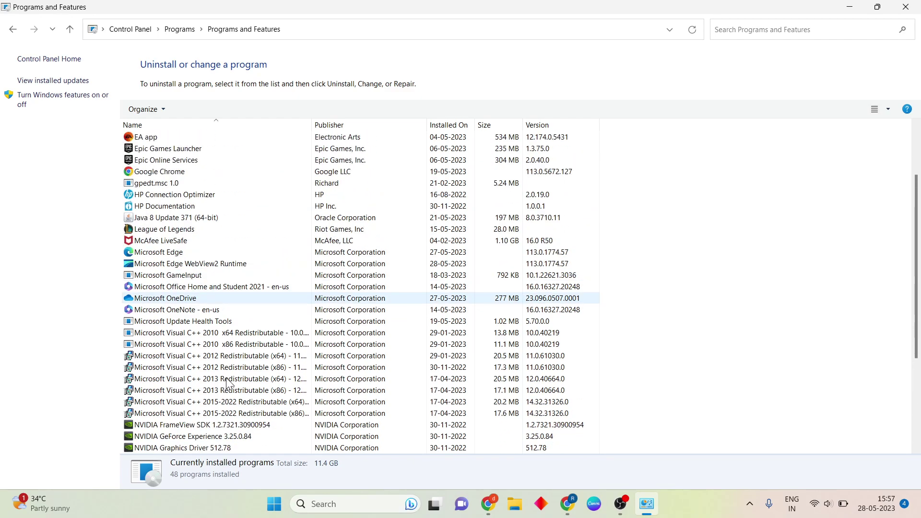
{"action": "scroll", "coordinate": [228, 383], "scroll_direction": "up", "scroll_amount": 3}
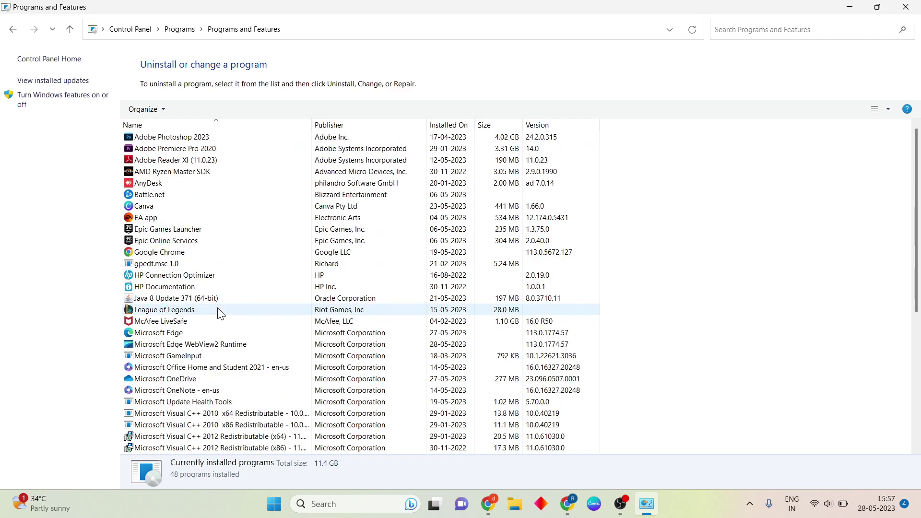
{"action": "left_click", "coordinate": [245, 242]}
{"action": "right_click", "coordinate": [245, 242]}
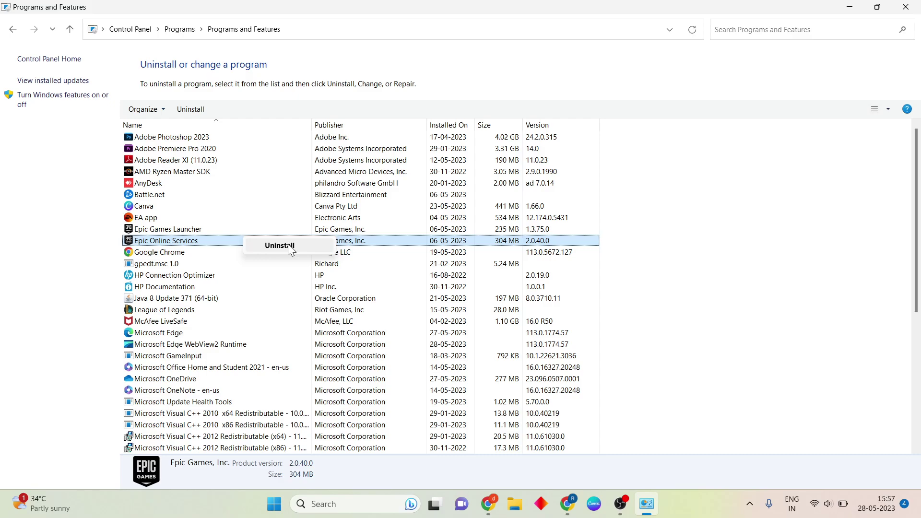
{"action": "left_click", "coordinate": [658, 257]}
{"action": "left_click", "coordinate": [906, 7]}
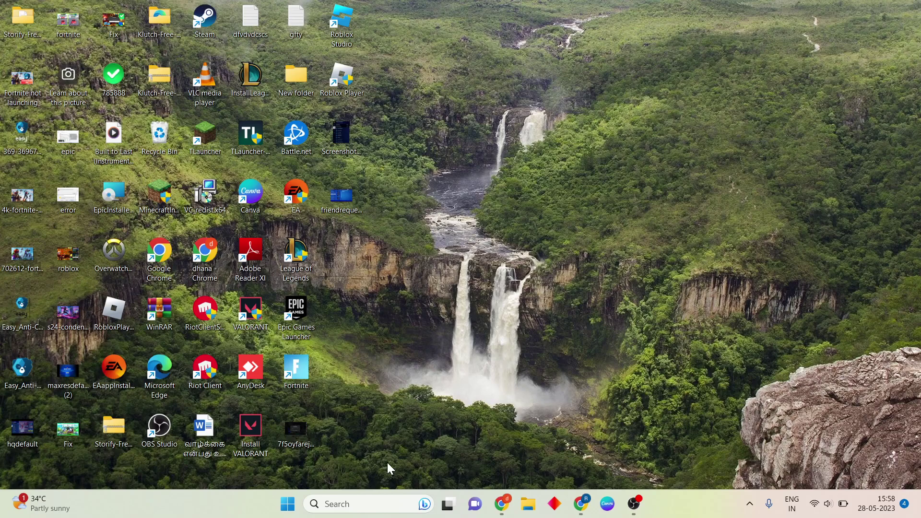
Open Task Manager via a 'task manager' search and maximize it
{"action": "left_click", "coordinate": [348, 503]}
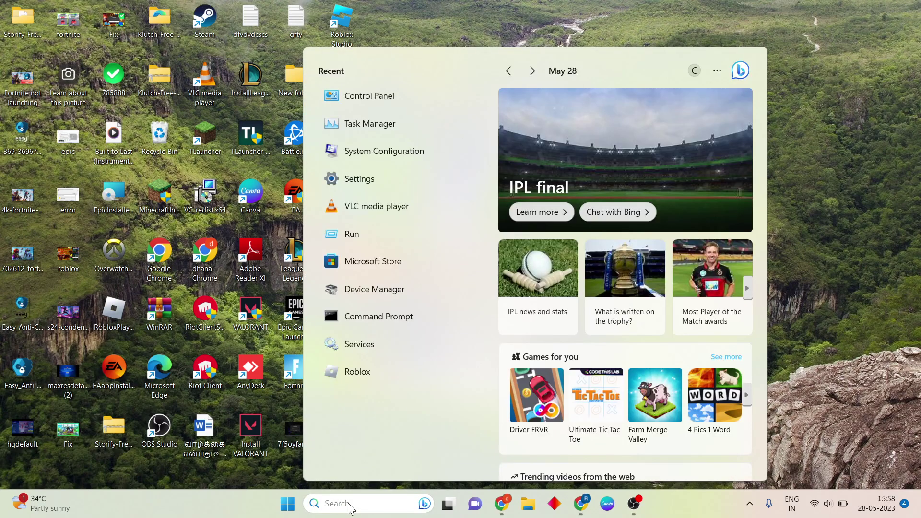
{"action": "type", "text": "task"}
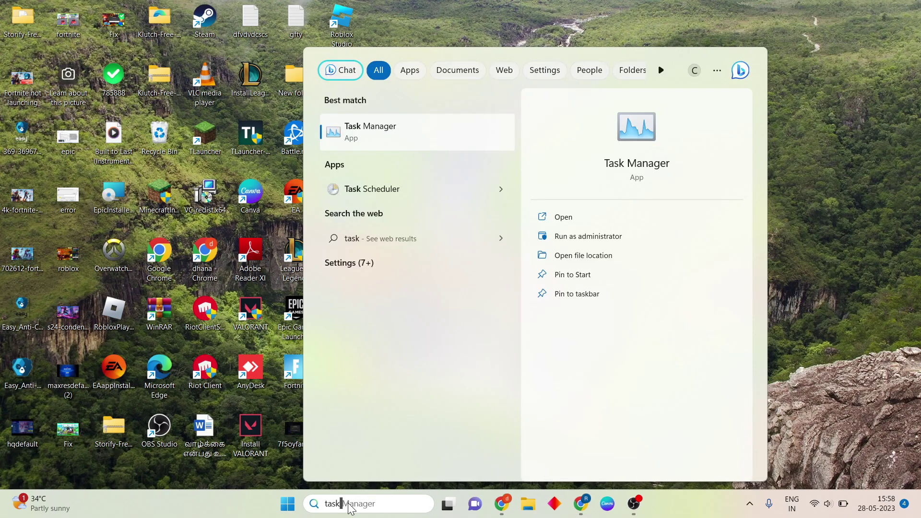
{"action": "type", "text": " manager"}
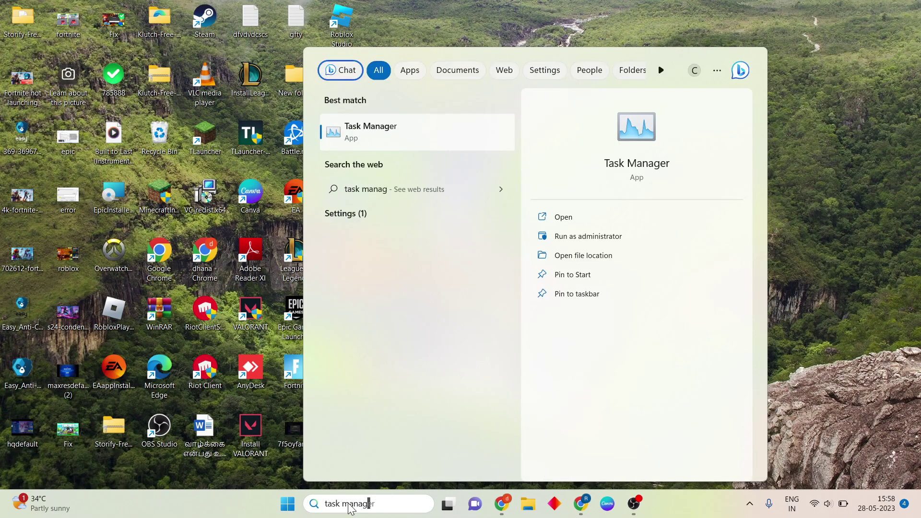
{"action": "left_click", "coordinate": [585, 215]}
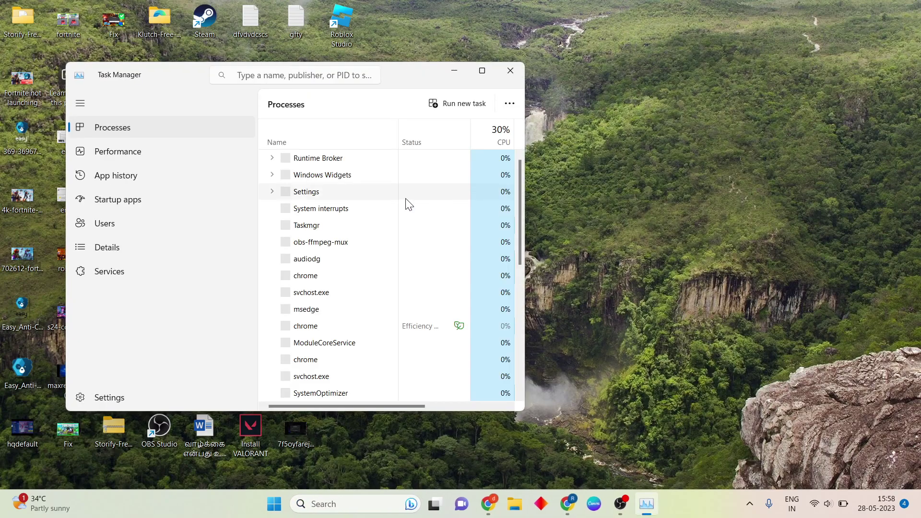
{"action": "left_click", "coordinate": [482, 71]}
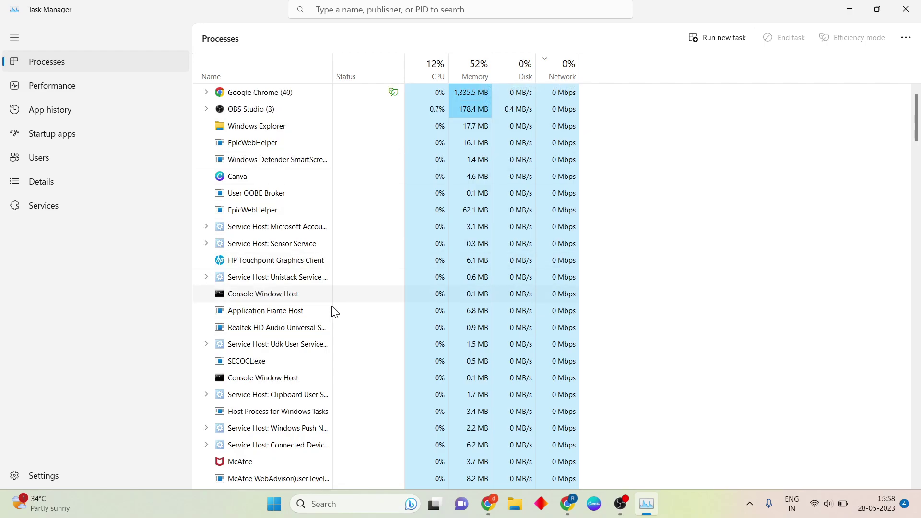
End the EpicGamesLauncher process, then close Task Manager
{"action": "scroll", "coordinate": [351, 359], "scroll_direction": "down", "scroll_amount": 15}
{"action": "scroll", "coordinate": [339, 348], "scroll_direction": "down", "scroll_amount": 15}
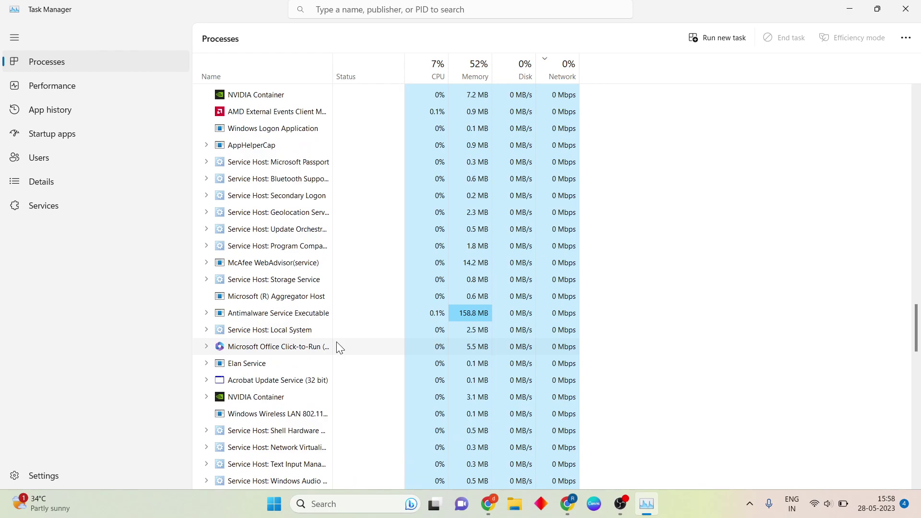
{"action": "scroll", "coordinate": [340, 348], "scroll_direction": "down", "scroll_amount": 5}
{"action": "scroll", "coordinate": [336, 346], "scroll_direction": "up", "scroll_amount": 2}
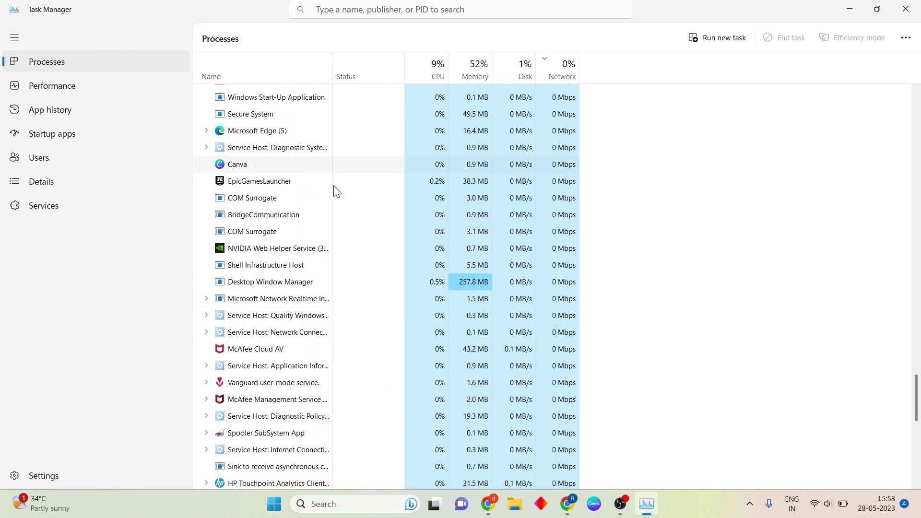
{"action": "scroll", "coordinate": [331, 269], "scroll_direction": "down", "scroll_amount": 2}
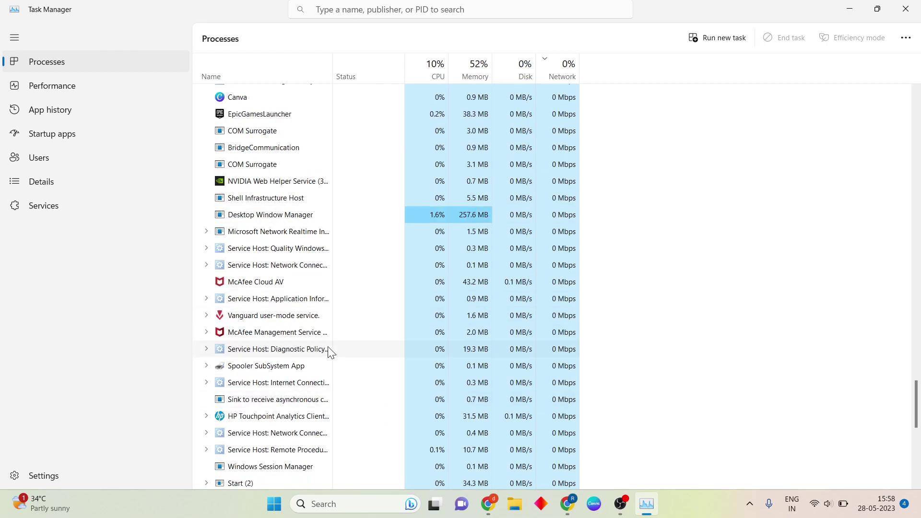
{"action": "right_click", "coordinate": [299, 123]}
{"action": "left_click", "coordinate": [328, 131]}
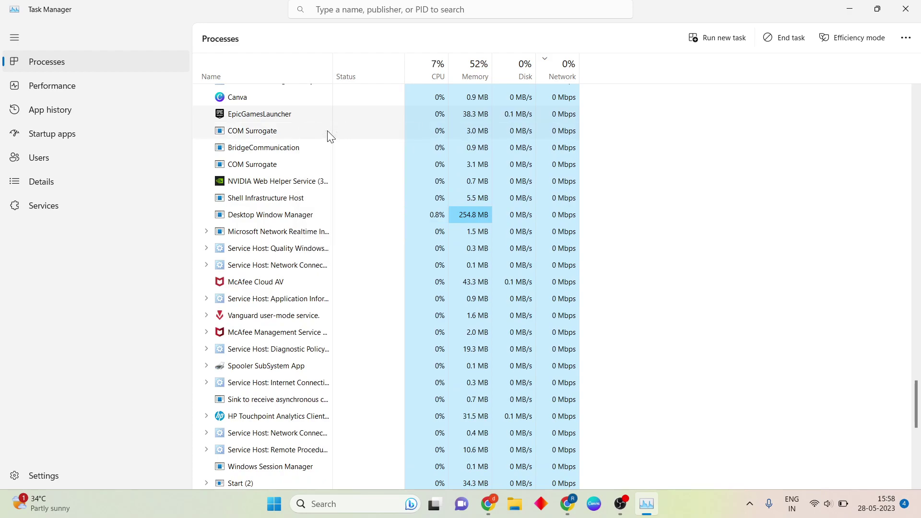
{"action": "scroll", "coordinate": [327, 132], "scroll_direction": "down", "scroll_amount": 2}
{"action": "scroll", "coordinate": [302, 259], "scroll_direction": "down", "scroll_amount": 10}
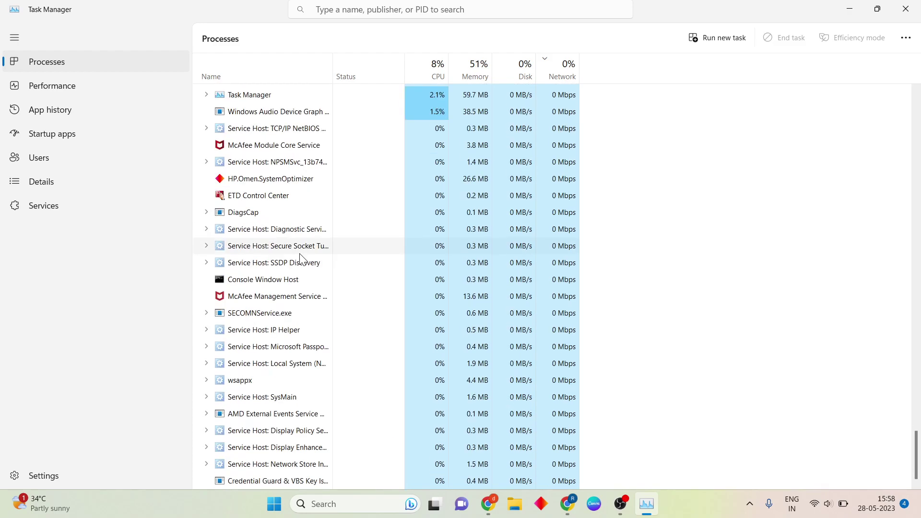
{"action": "scroll", "coordinate": [301, 259], "scroll_direction": "up", "scroll_amount": 15}
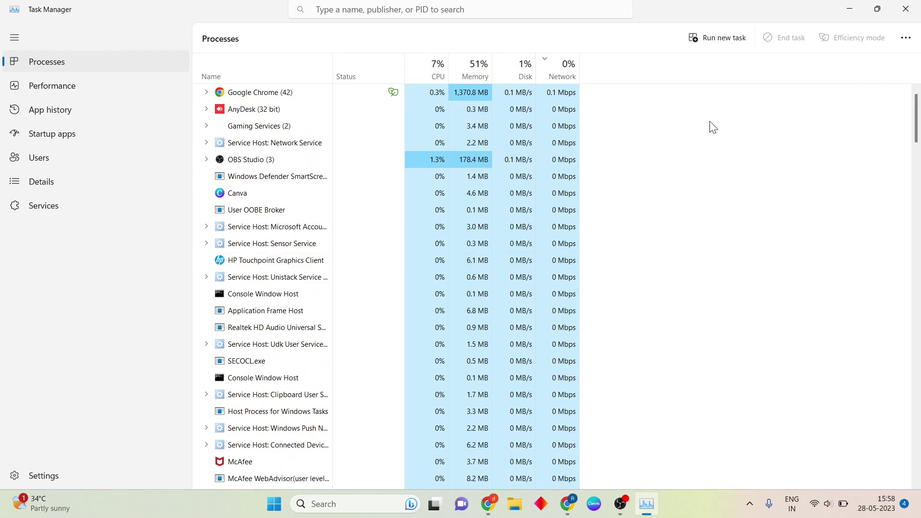
{"action": "left_click", "coordinate": [908, 6]}
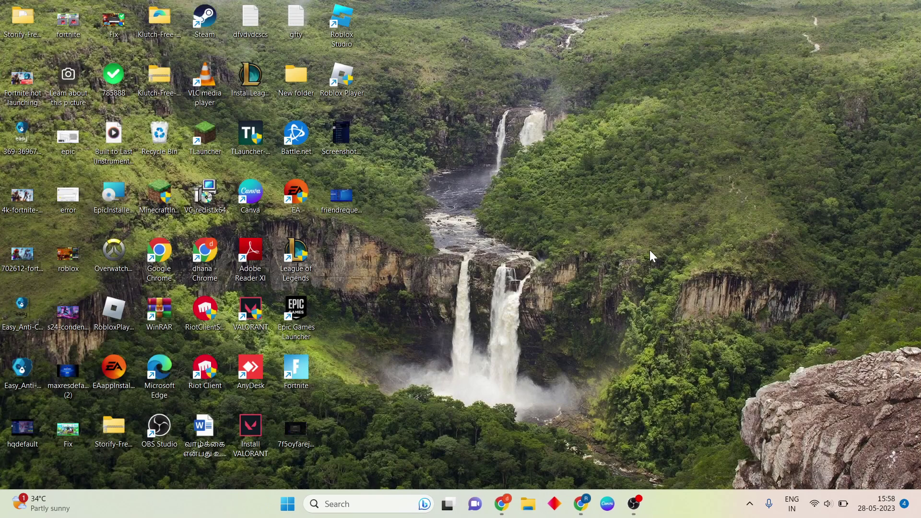